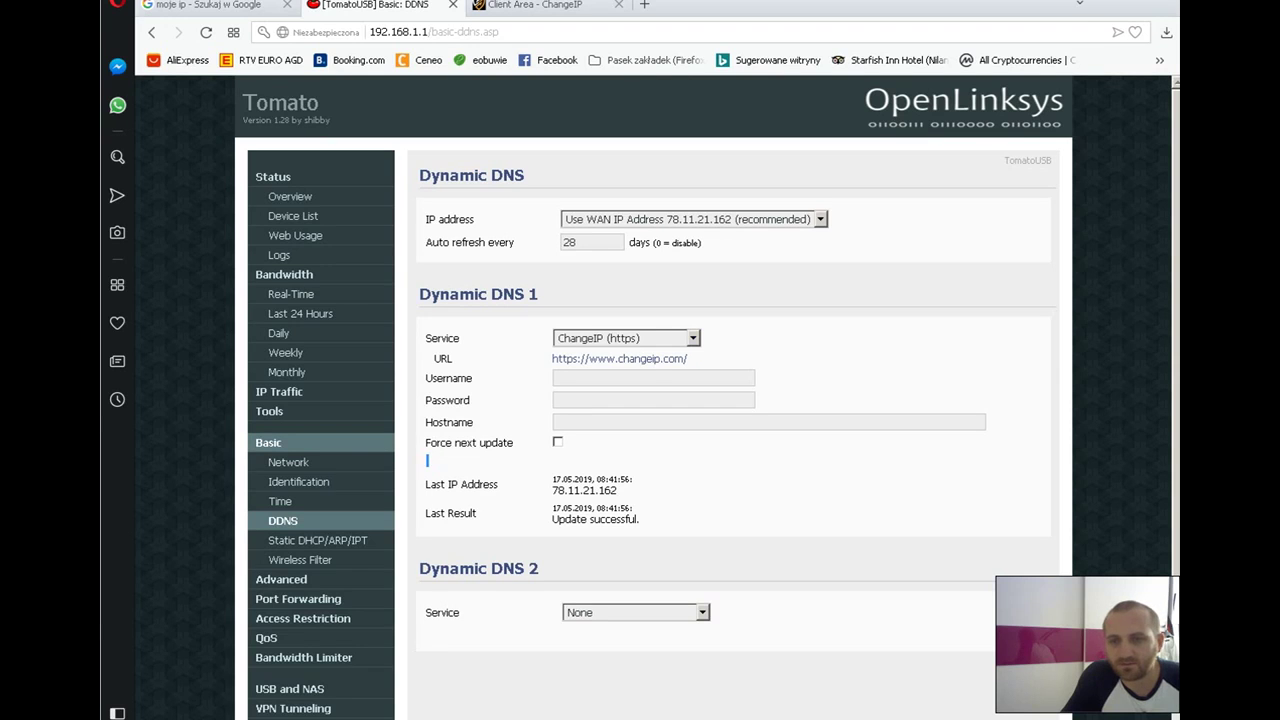
Step: Keep ChangeIP (https) as the Dynamic DNS 1 service and switch to the ChangeIP client area tab
{"action": "left_click", "coordinate": [625, 338]}
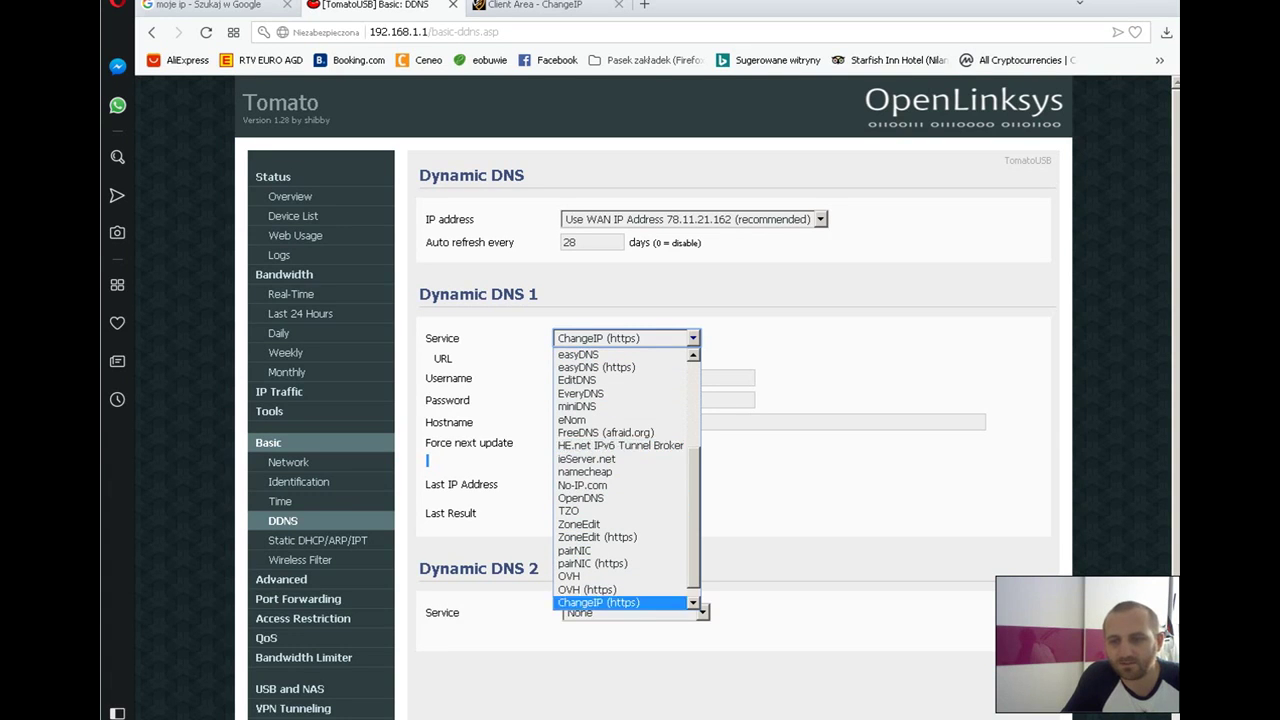
{"action": "left_click", "coordinate": [598, 602]}
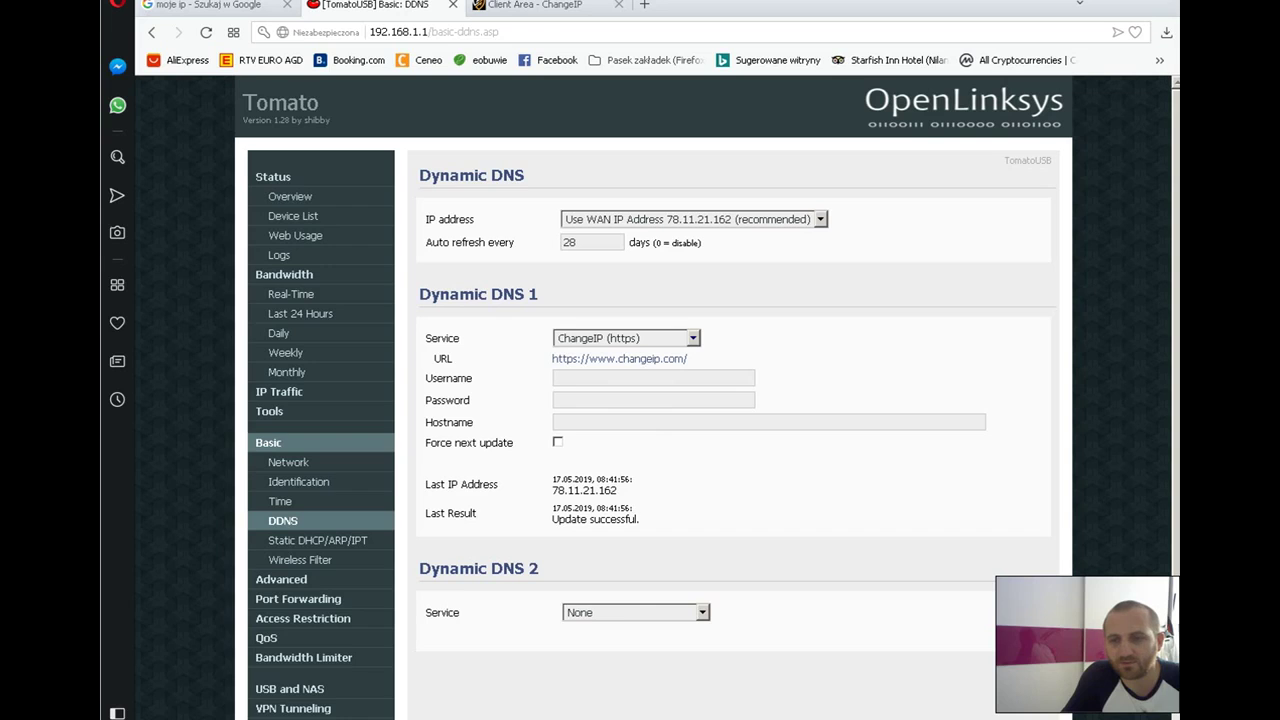
{"action": "left_click", "coordinate": [535, 5]}
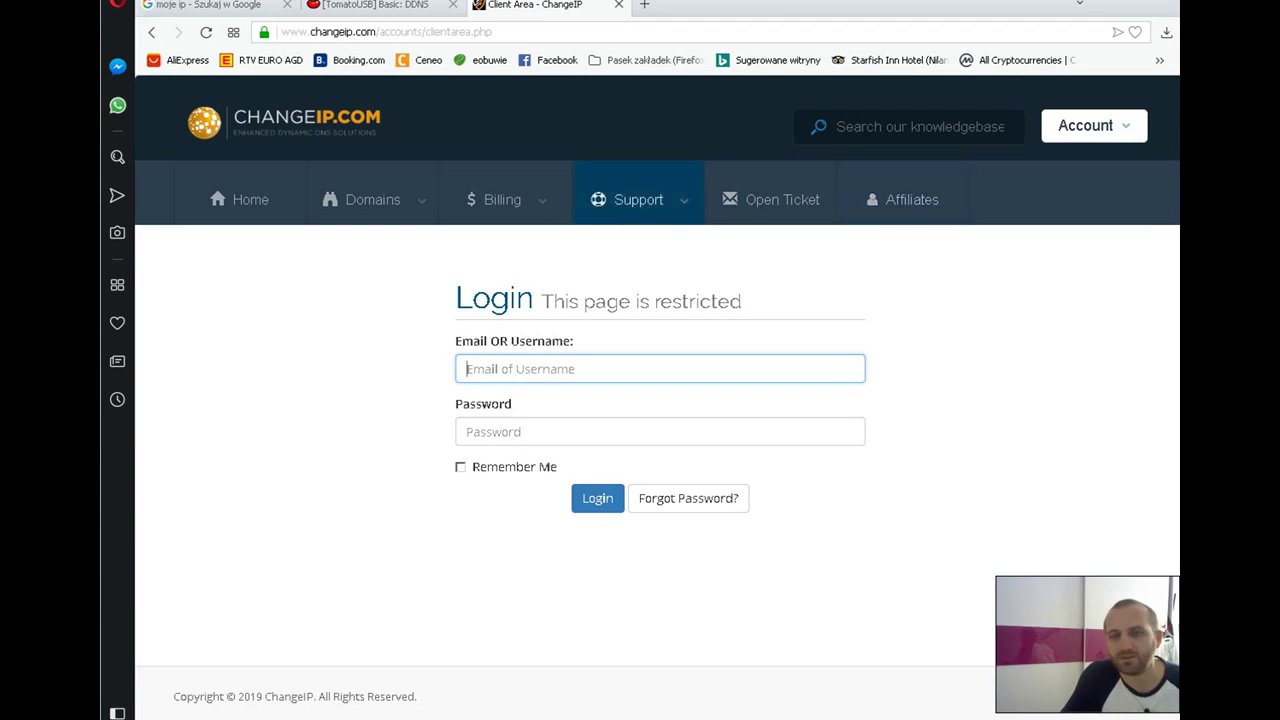
Step: Start a new ChangeIP account registration and enter the first and last name
{"action": "left_click", "coordinate": [1094, 125]}
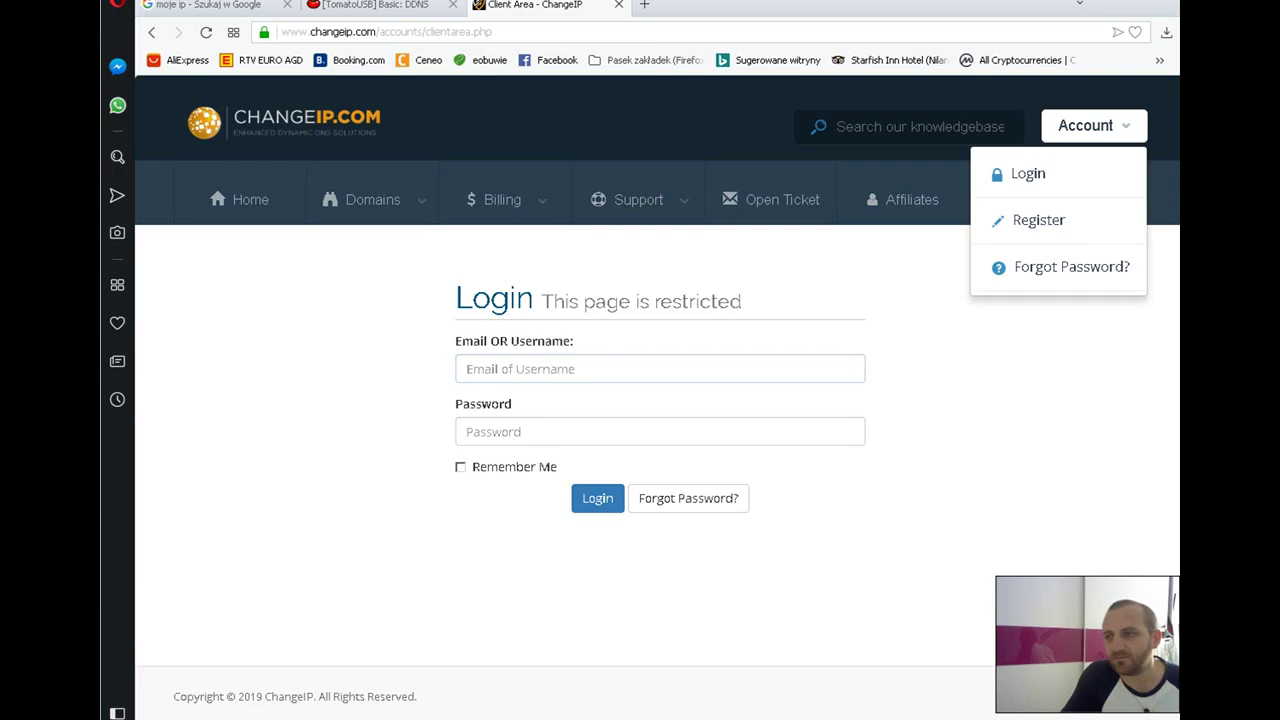
{"action": "left_click", "coordinate": [1029, 217]}
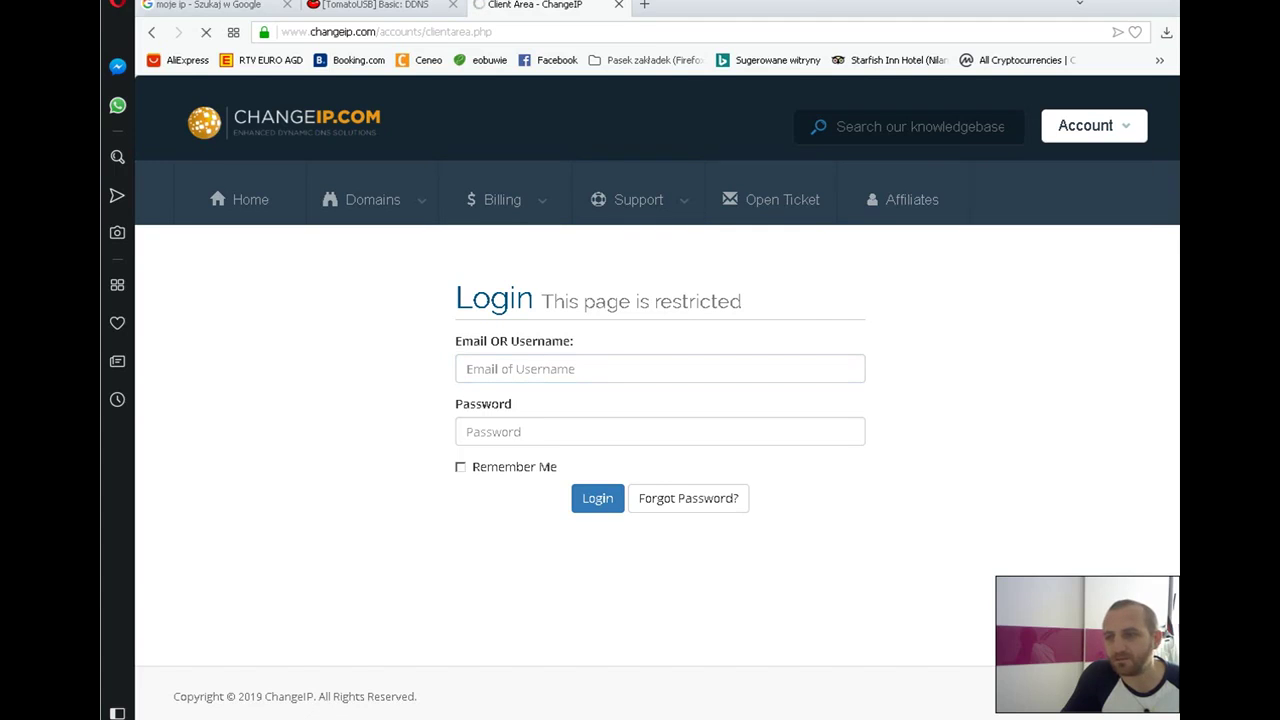
{"action": "left_click", "coordinate": [515, 388]}
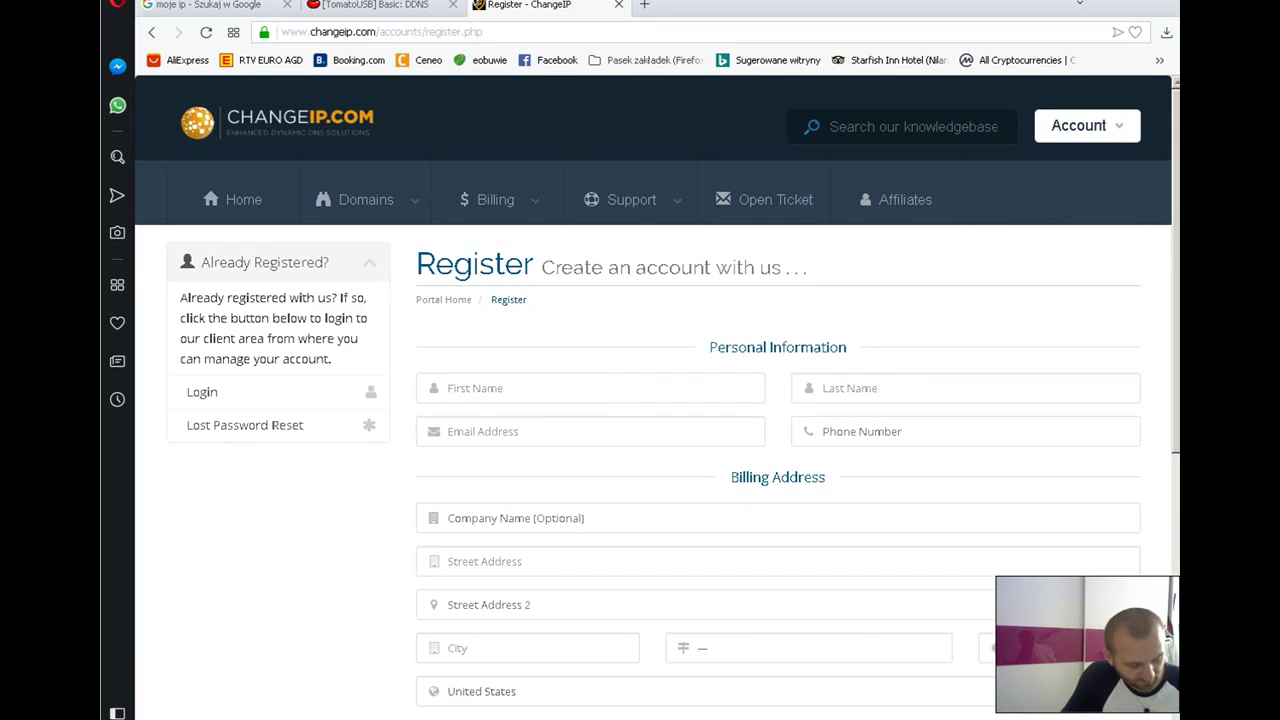
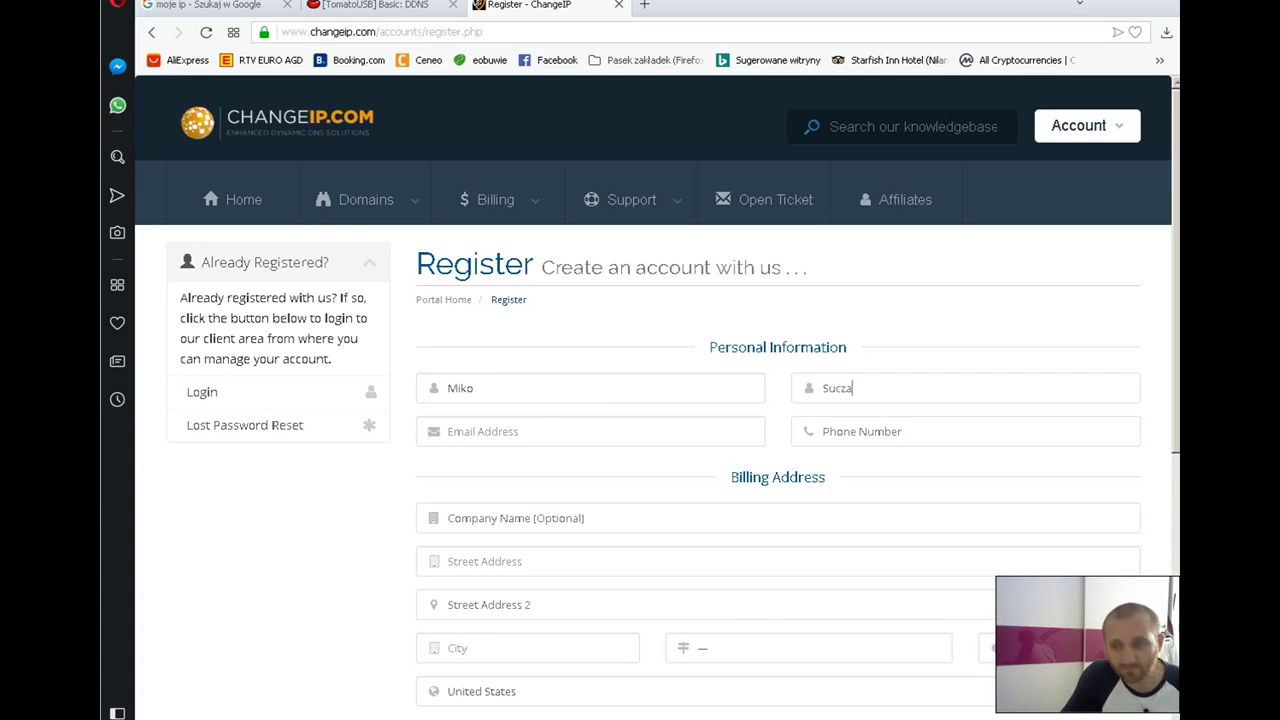
Step: Fill the e-mail from the saved autofill entry and enter the phone number
{"action": "key", "text": "Tab"}
{"action": "key", "text": "Down"}
{"action": "key", "text": "Down"}
{"action": "key", "text": "Return"}
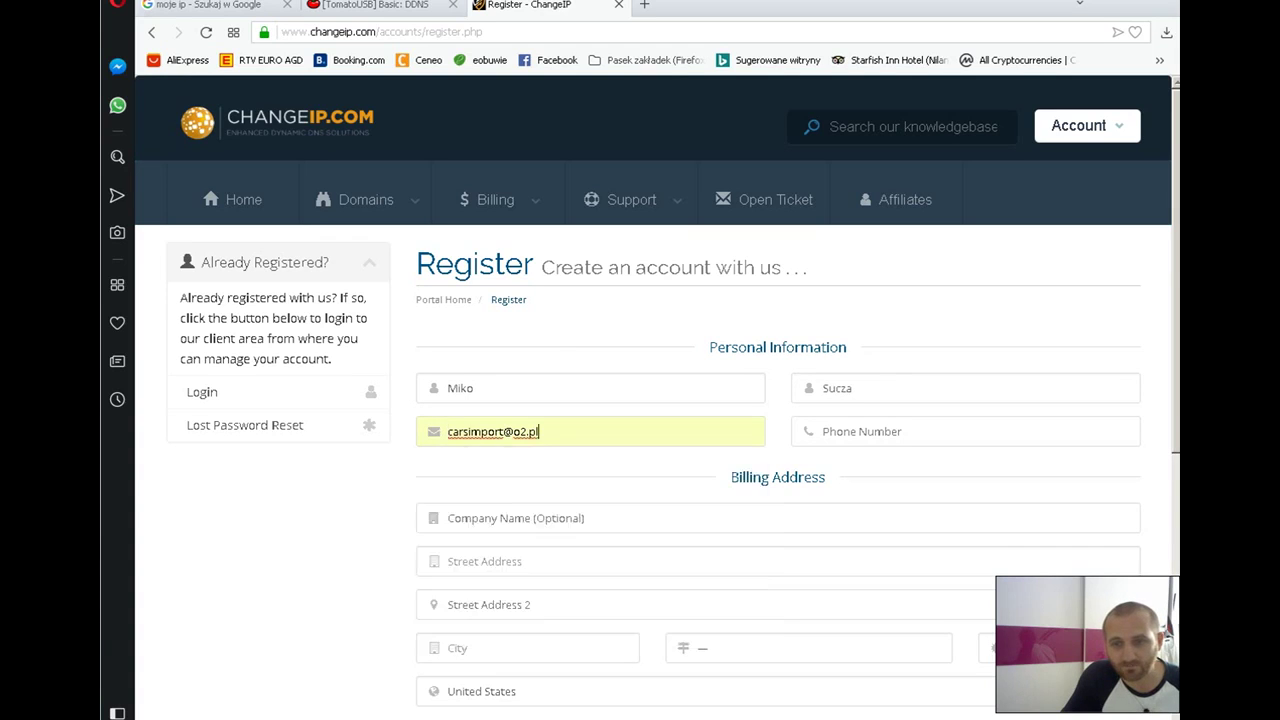
{"action": "key", "text": "Tab"}
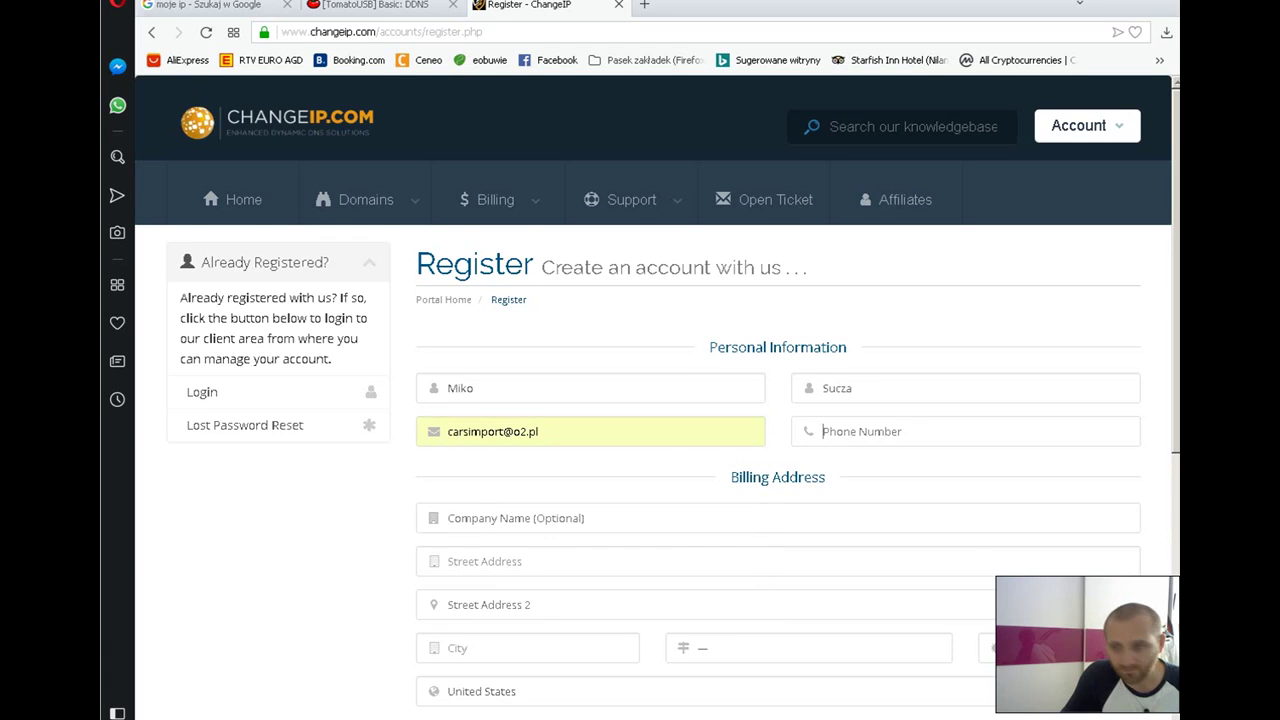
{"action": "scroll", "coordinate": [640, 400], "scroll_direction": "down", "scroll_amount": 3}
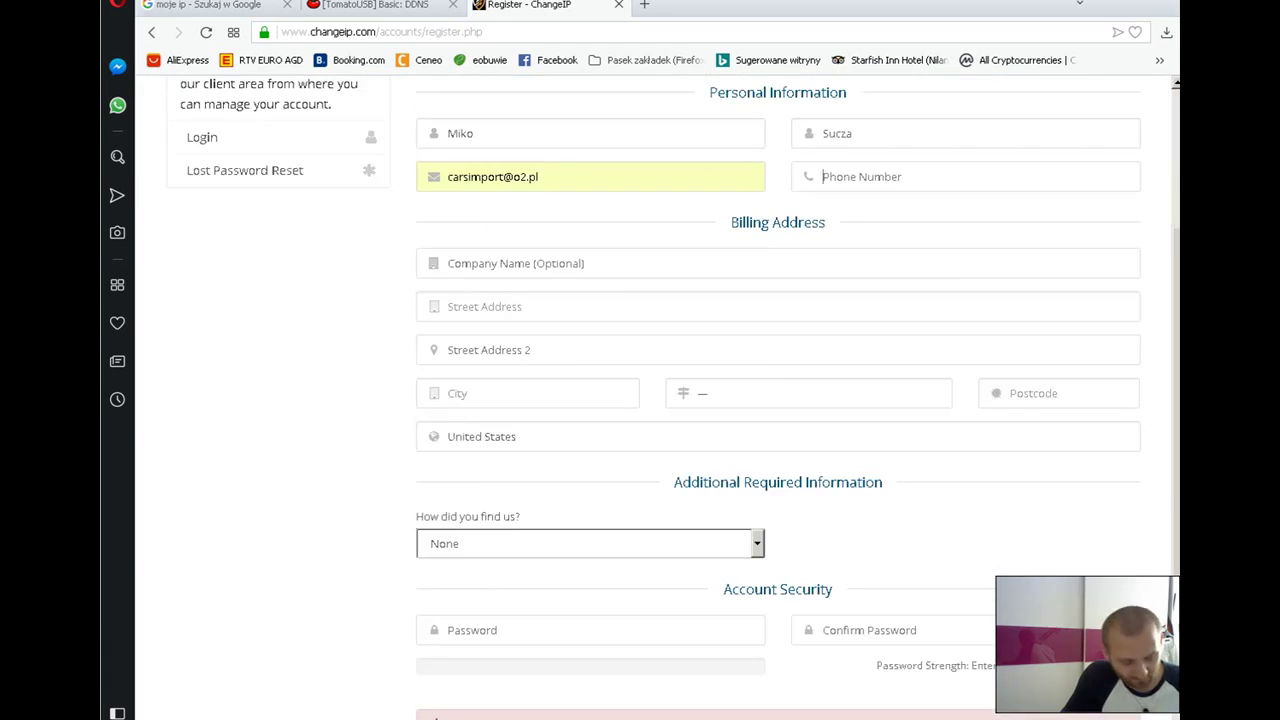
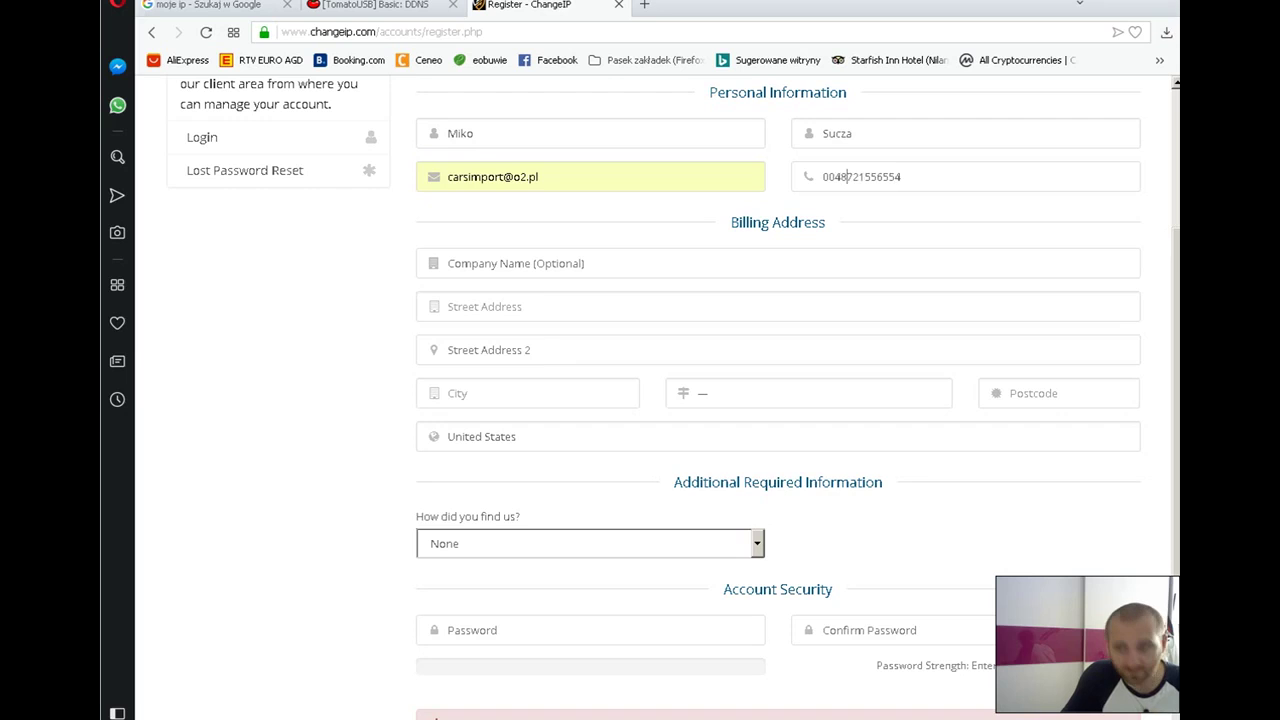
{"action": "left_click", "coordinate": [448, 263]}
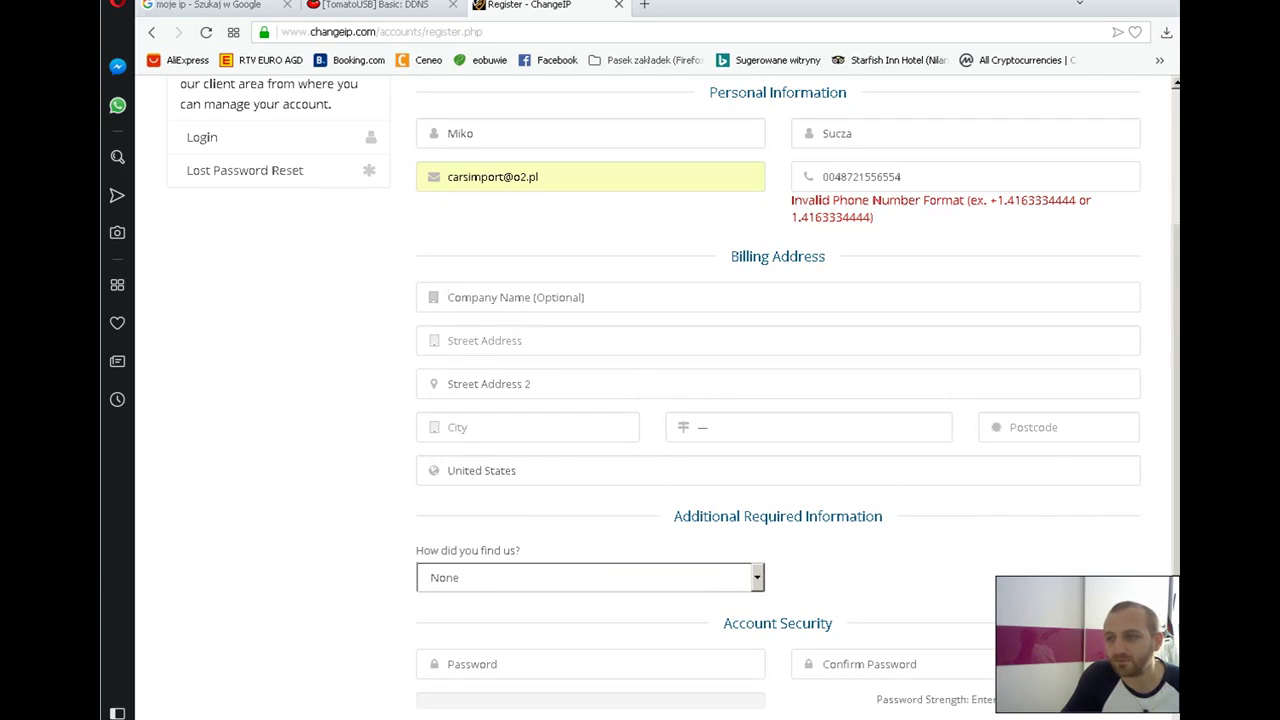
Step: Edit the rejected phone number toward the international format and recheck it
{"action": "key", "text": "BackSpace"}
{"action": "key", "text": "BackSpace"}
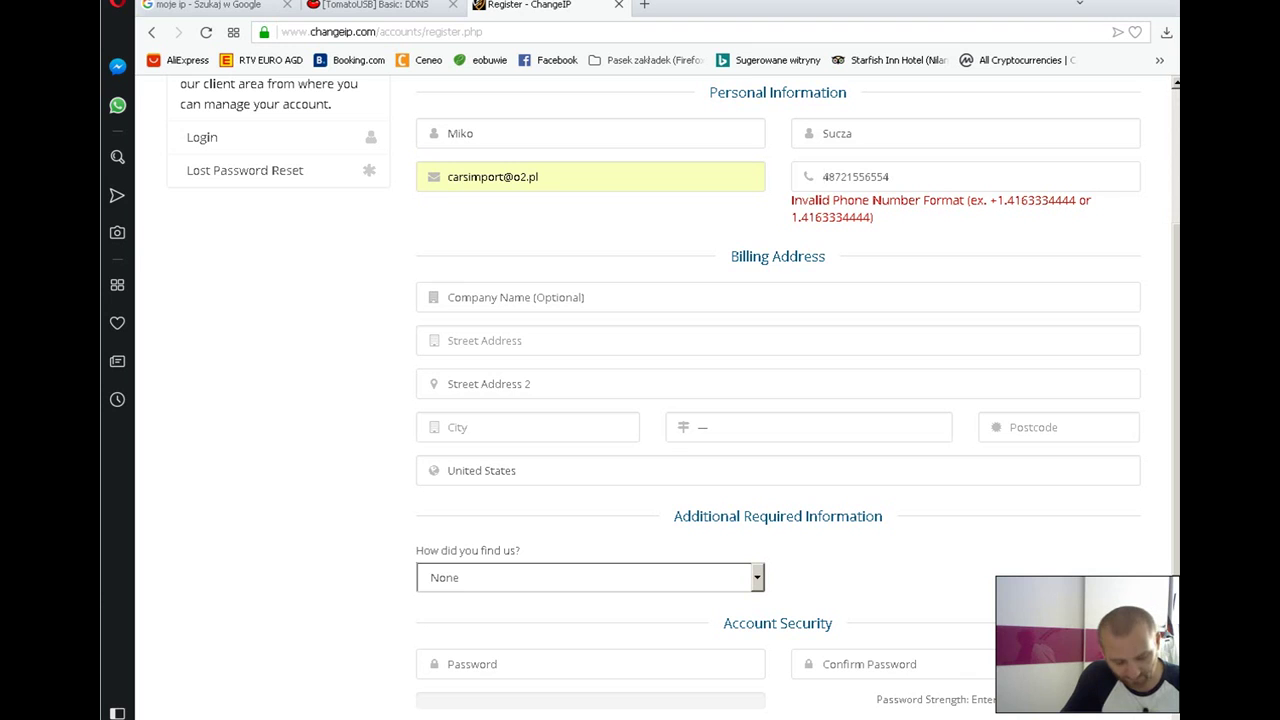
{"action": "type", "text": "+"}
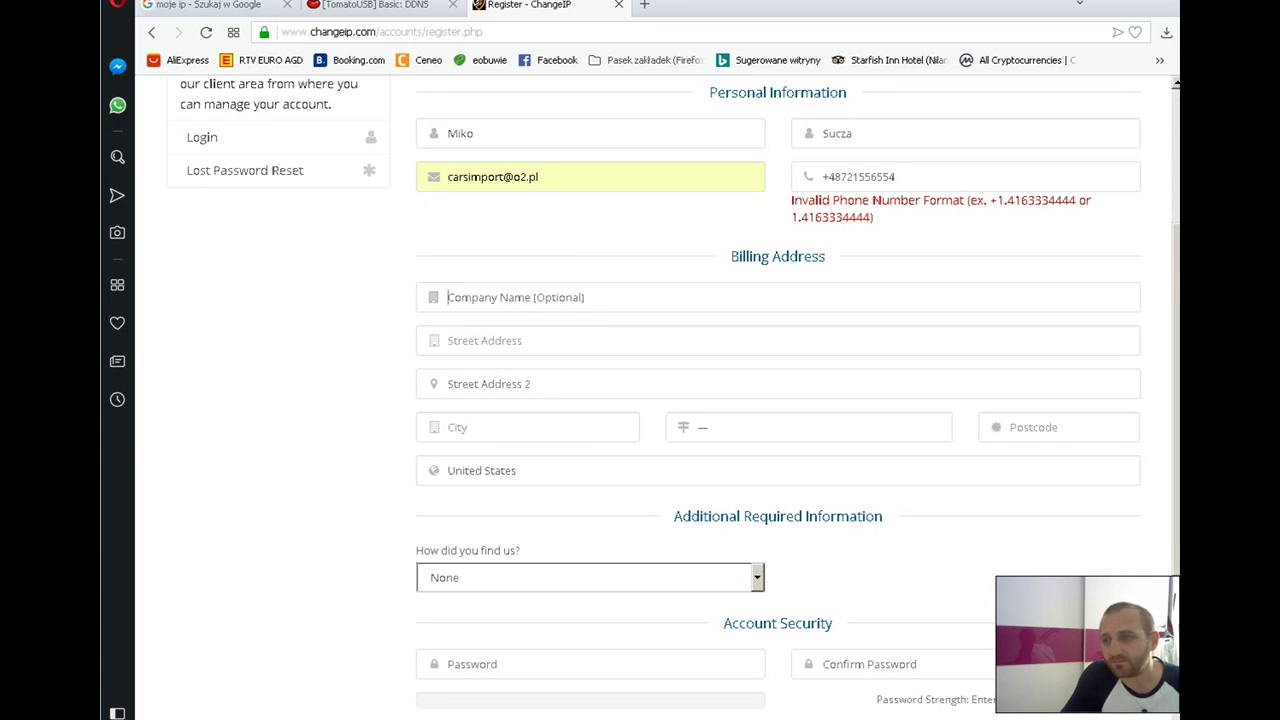
{"action": "key", "text": "shift+Tab"}
{"action": "key", "text": "BackSpace"}
{"action": "key", "text": "ctrl+z"}
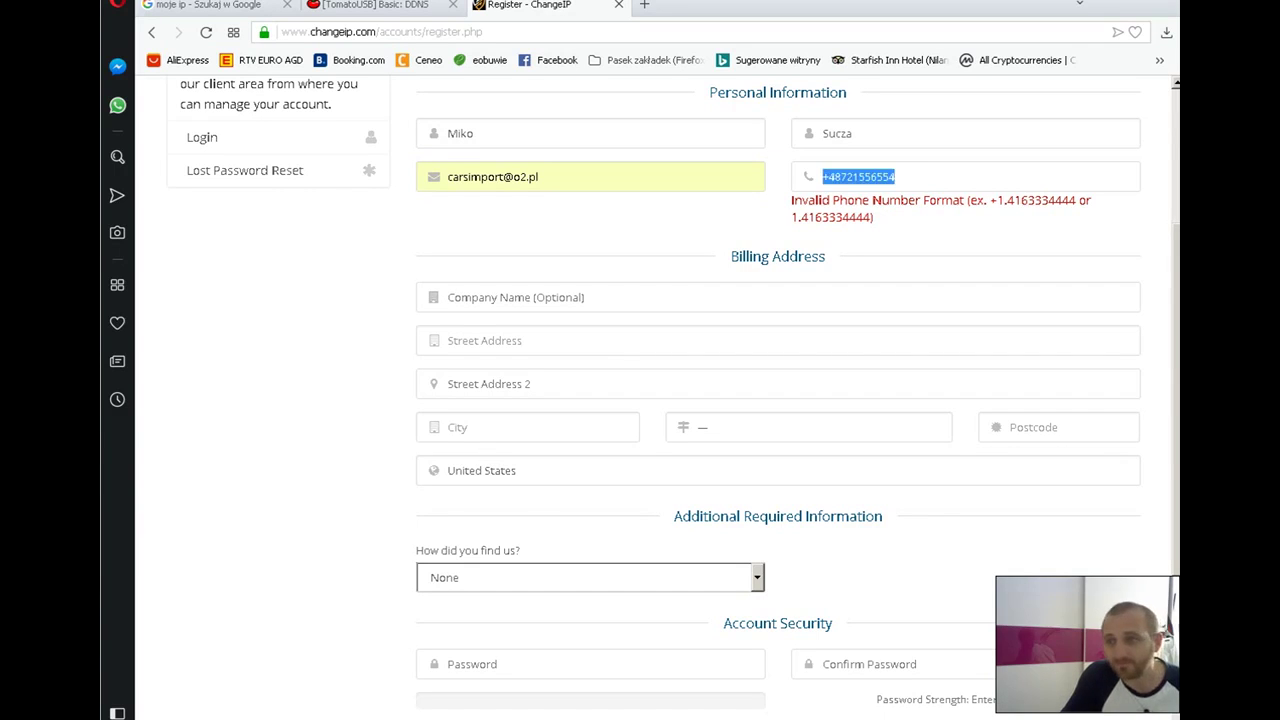
{"action": "key", "text": "Home"}
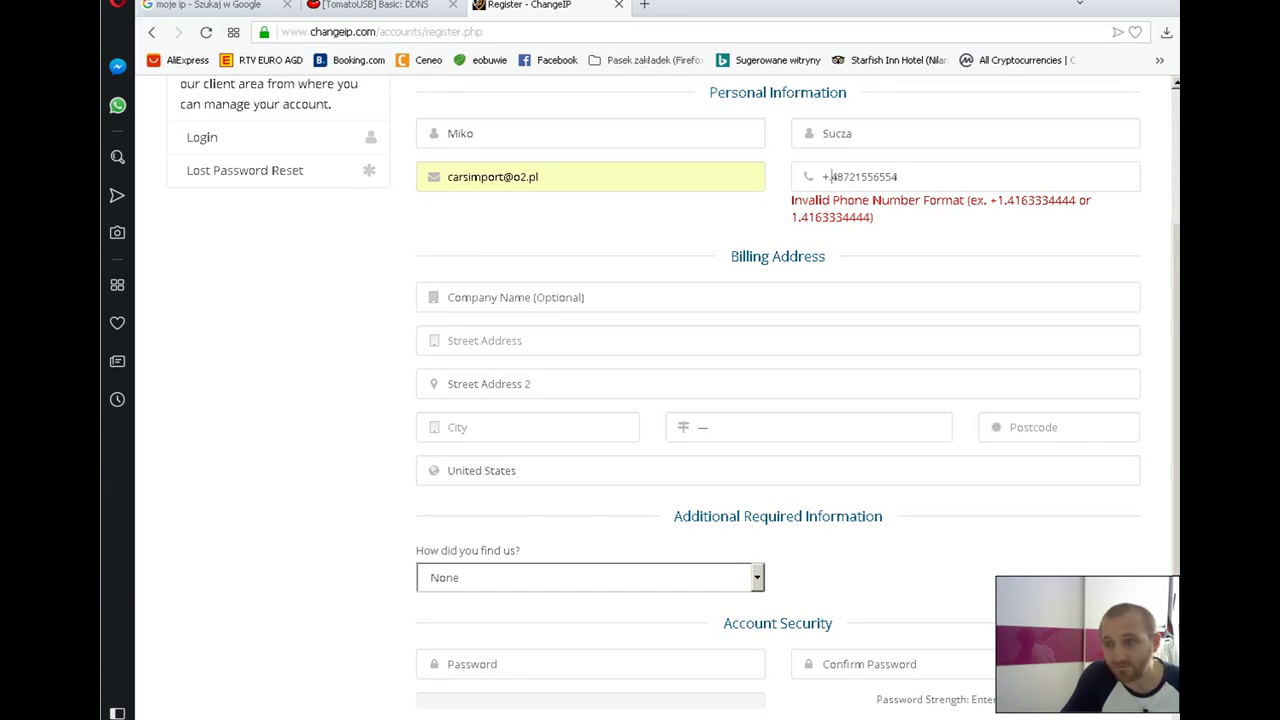
{"action": "type", "text": "."}
{"action": "key", "text": "Tab"}
Step: Retype the phone number in the +1. dotted format from the validation hint
{"action": "double_click", "coordinate": [831, 217]}
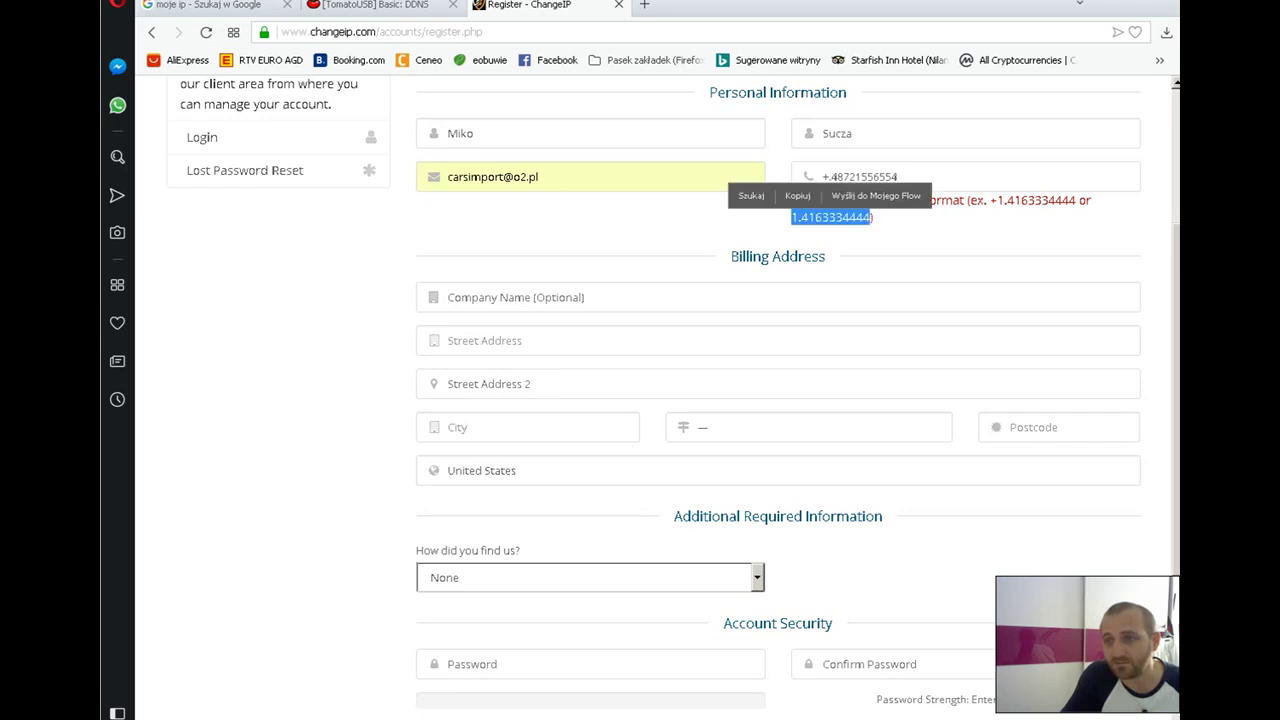
{"action": "left_click", "coordinate": [898, 176]}
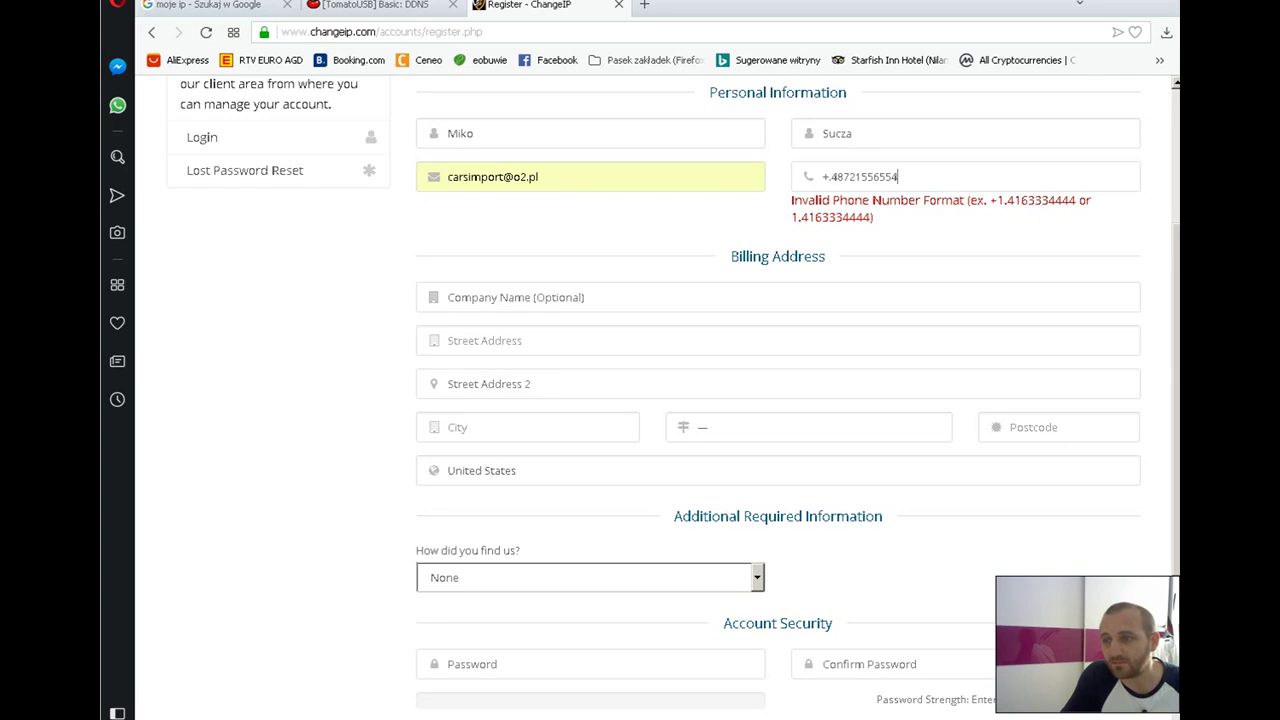
{"action": "key", "text": "BackSpace"}
{"action": "key", "text": "BackSpace"}
{"action": "key", "text": "BackSpace"}
{"action": "key", "text": "BackSpace"}
{"action": "key", "text": "BackSpace"}
{"action": "key", "text": "BackSpace"}
{"action": "key", "text": "BackSpace"}
{"action": "key", "text": "BackSpace"}
{"action": "key", "text": "BackSpace"}
{"action": "key", "text": "BackSpace"}
{"action": "key", "text": "BackSpace"}
{"action": "key", "text": "BackSpace"}
{"action": "key", "text": "BackSpace"}
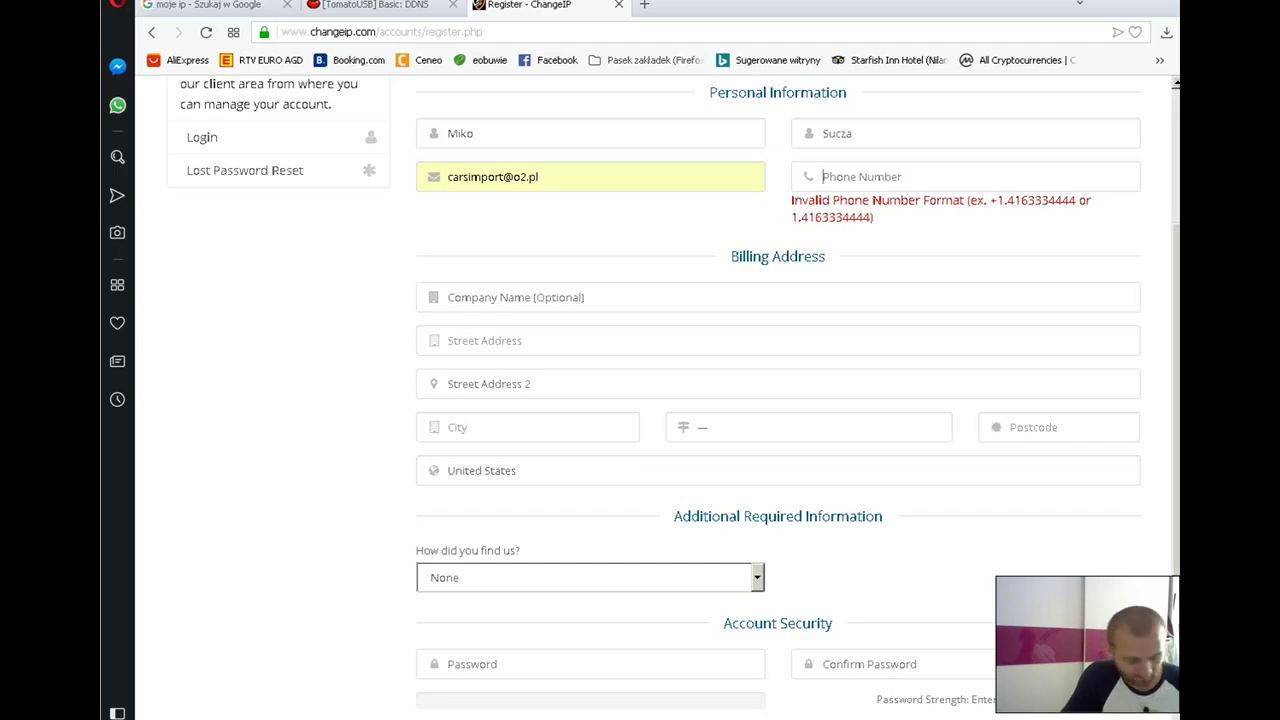
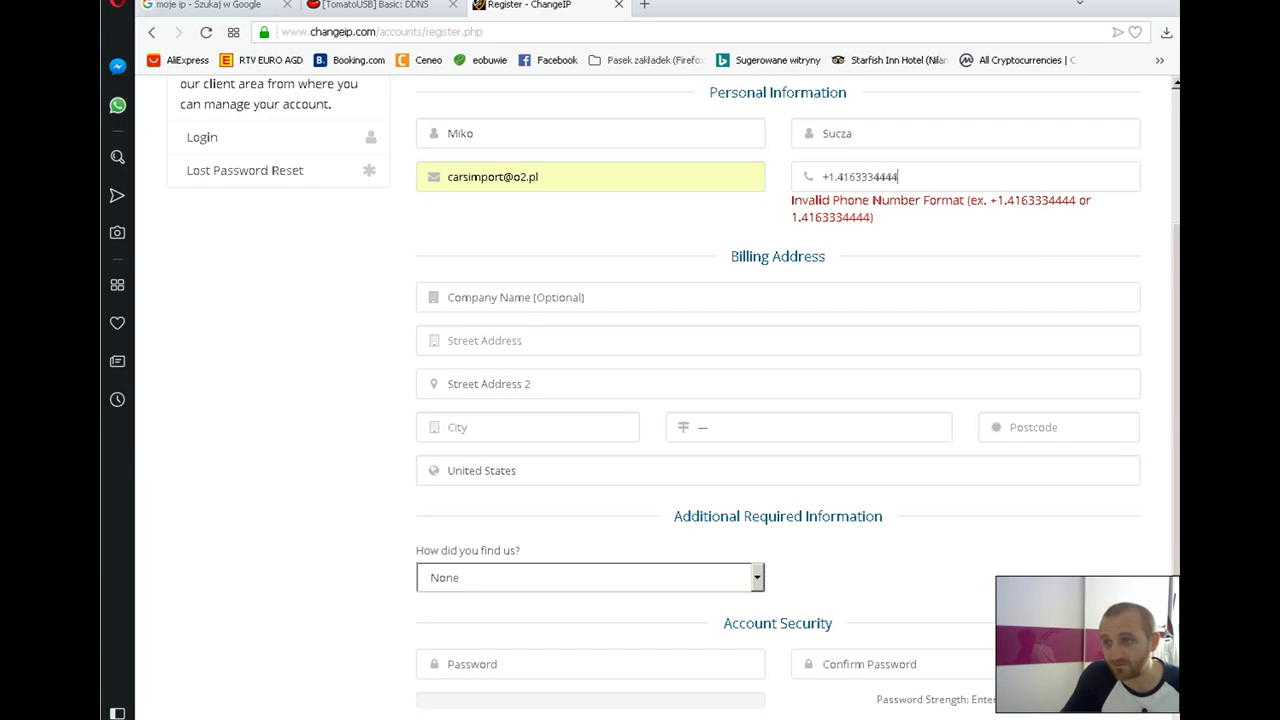
Step: Enter the company name, autofill the street address, and type the city
{"action": "left_click", "coordinate": [600, 340]}
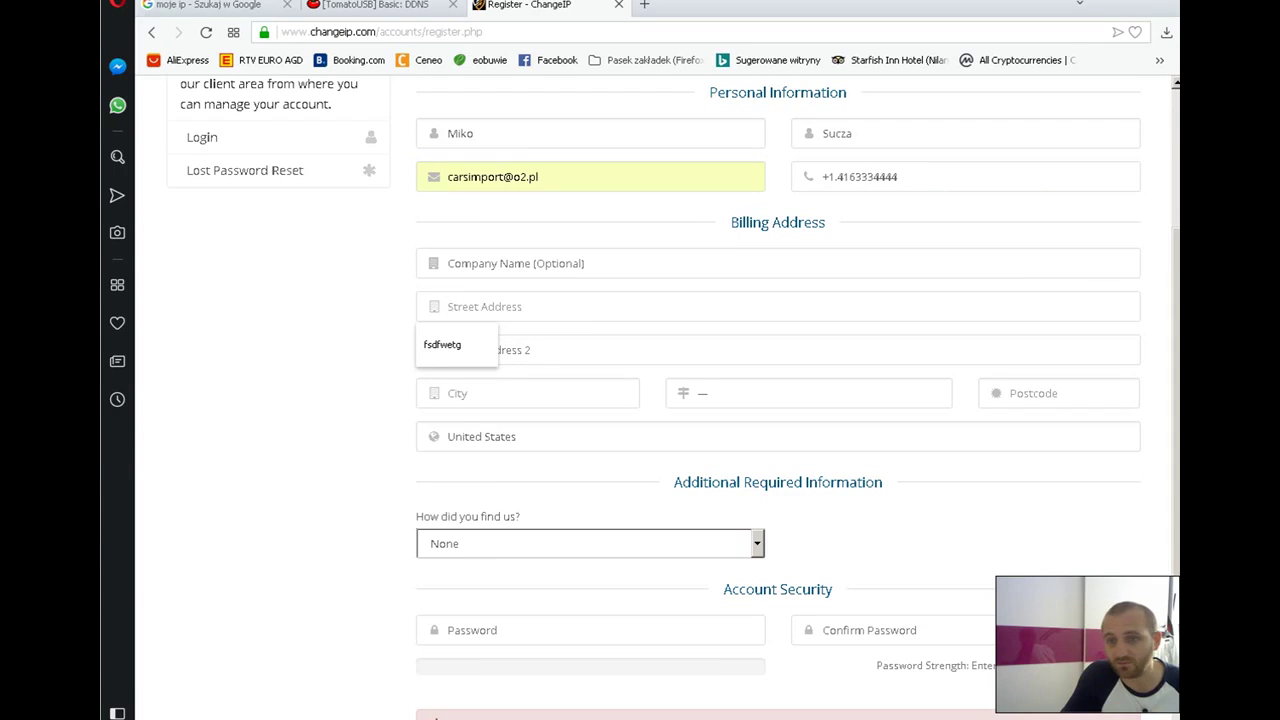
{"action": "left_click", "coordinate": [600, 263]}
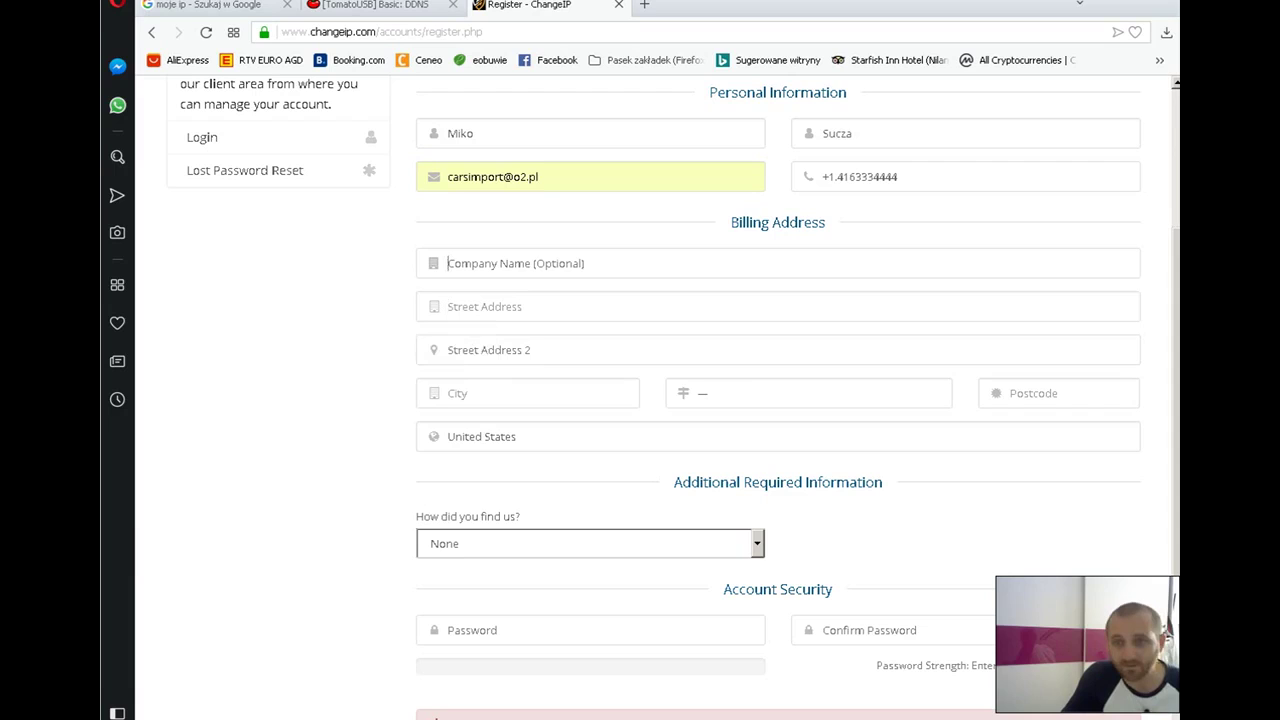
{"action": "type", "text": "kutfa"}
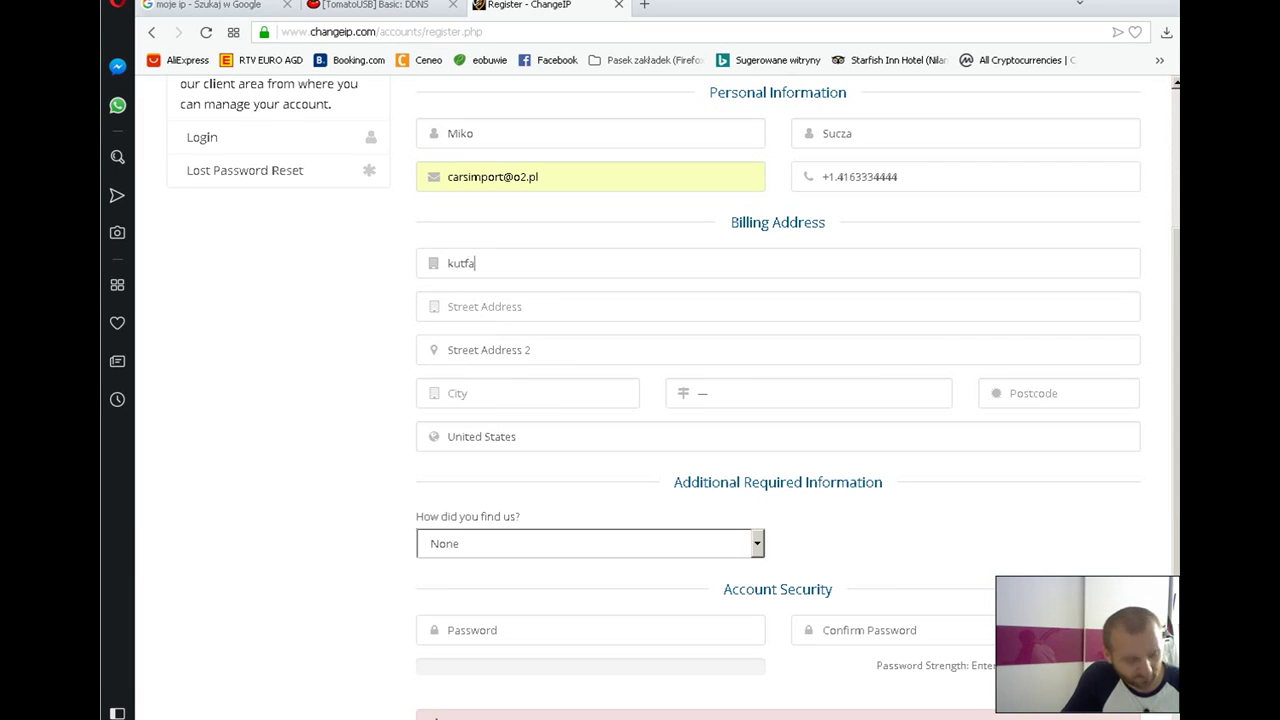
{"action": "key", "text": "Tab"}
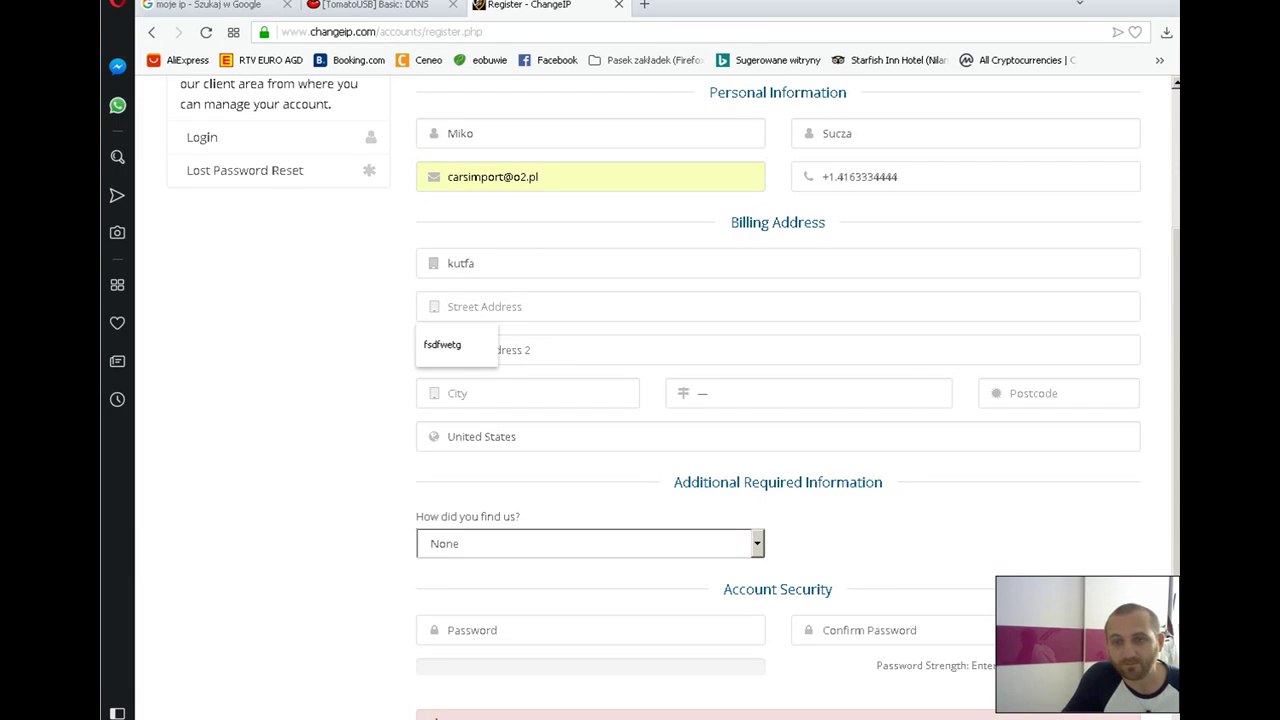
{"action": "key", "text": "Down"}
{"action": "key", "text": "Tab"}
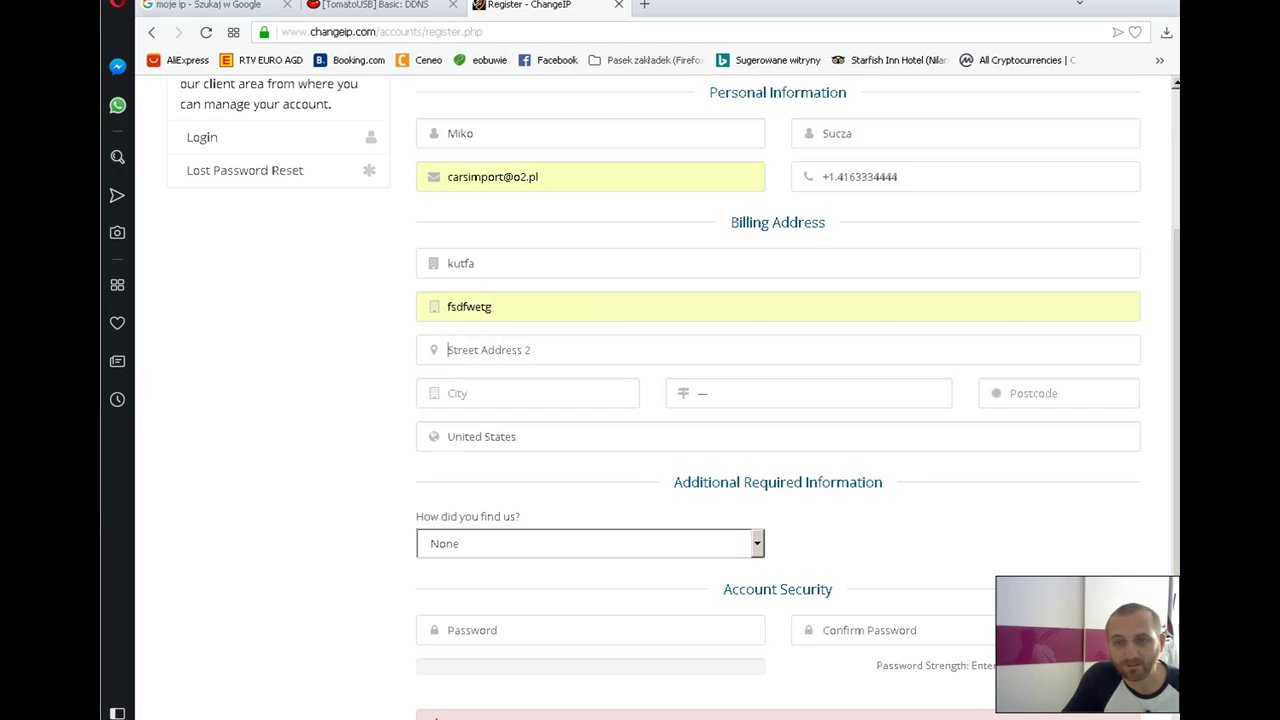
{"action": "key", "text": "Tab"}
{"action": "key", "text": "Down"}
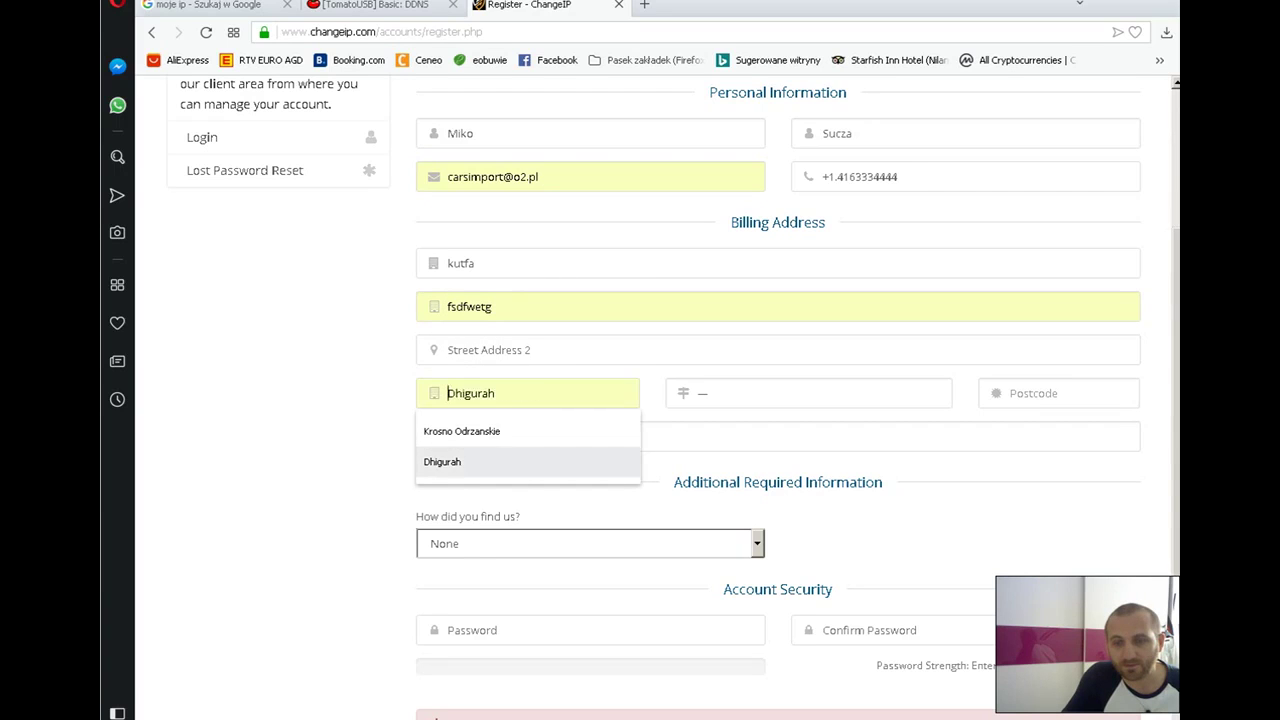
{"action": "key", "text": "Down"}
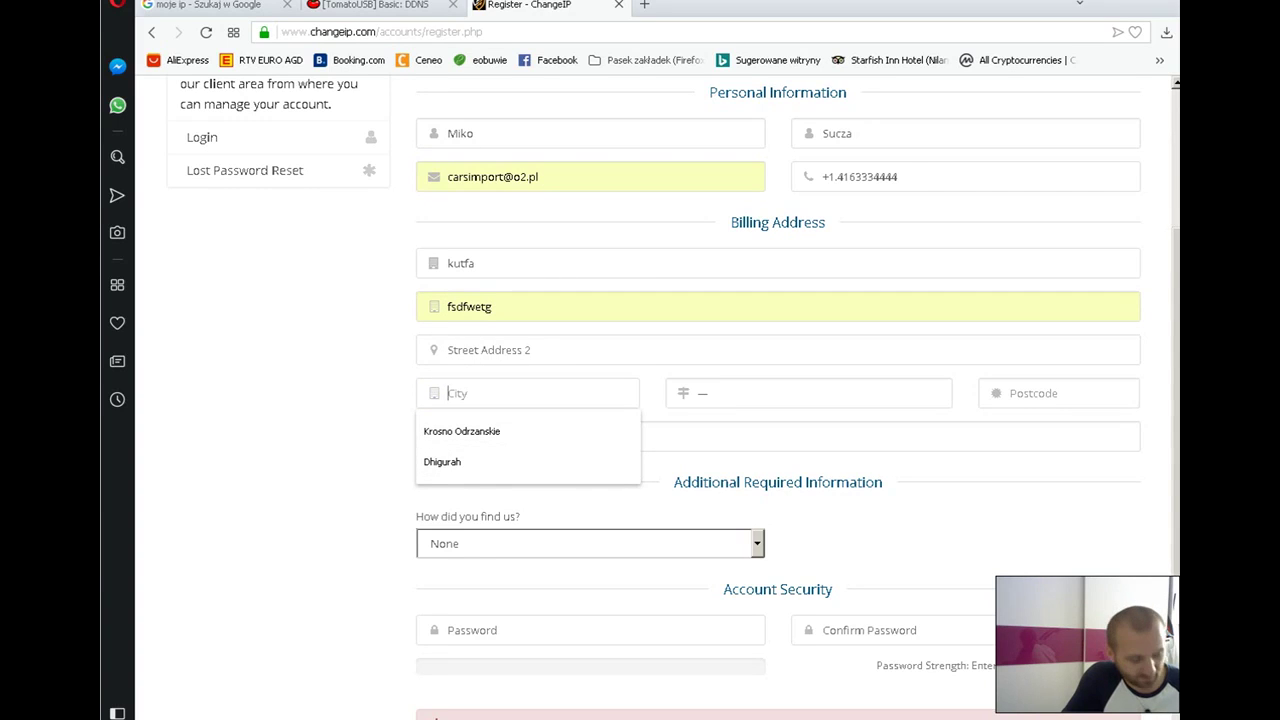
{"action": "type", "text": "po"}
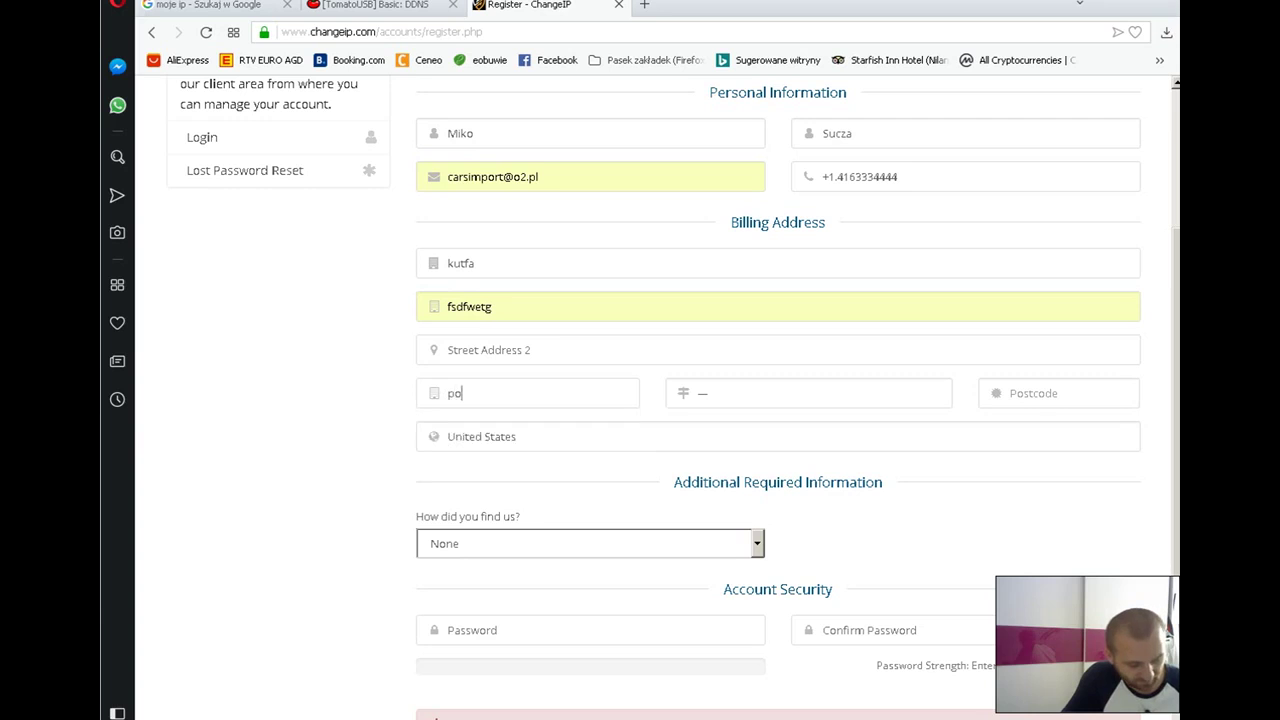
{"action": "type", "text": "znan"}
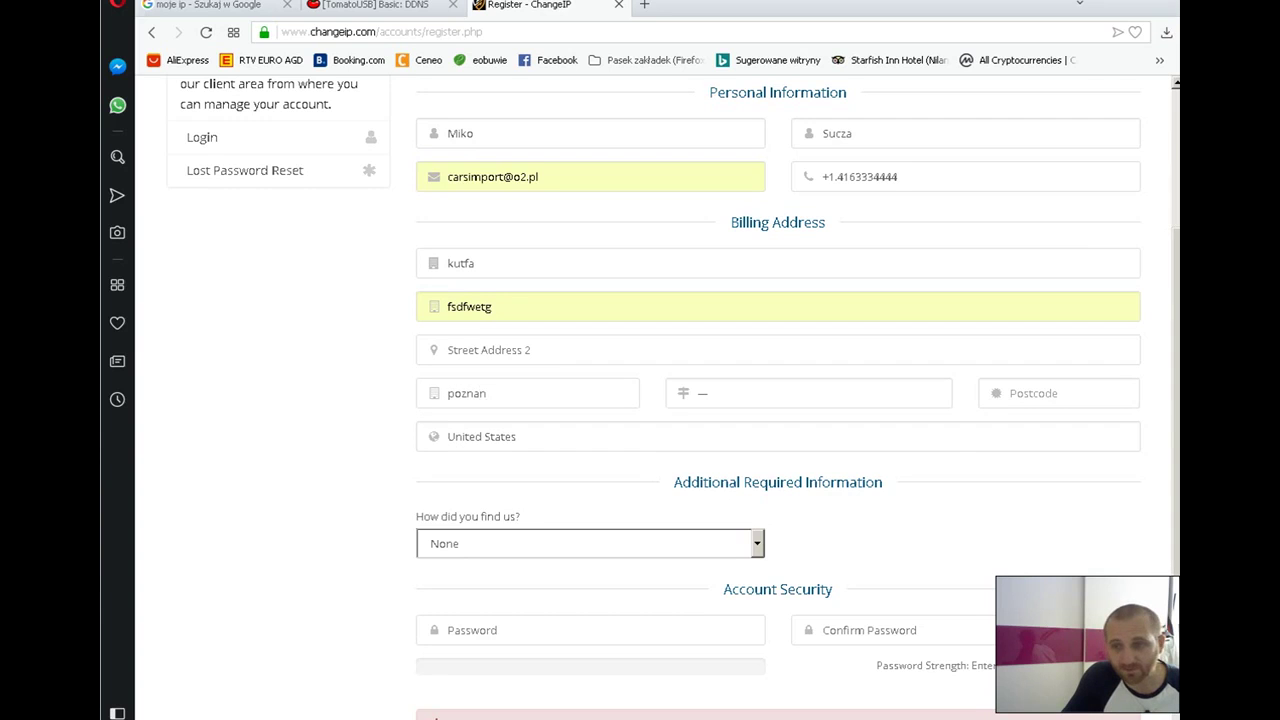
Step: Leave State blank and fill the postcode from the saved suggestion
{"action": "key", "text": "Tab"}
{"action": "key", "text": "alt+Down"}
{"action": "key", "text": "Down"}
{"action": "key", "text": "Down"}
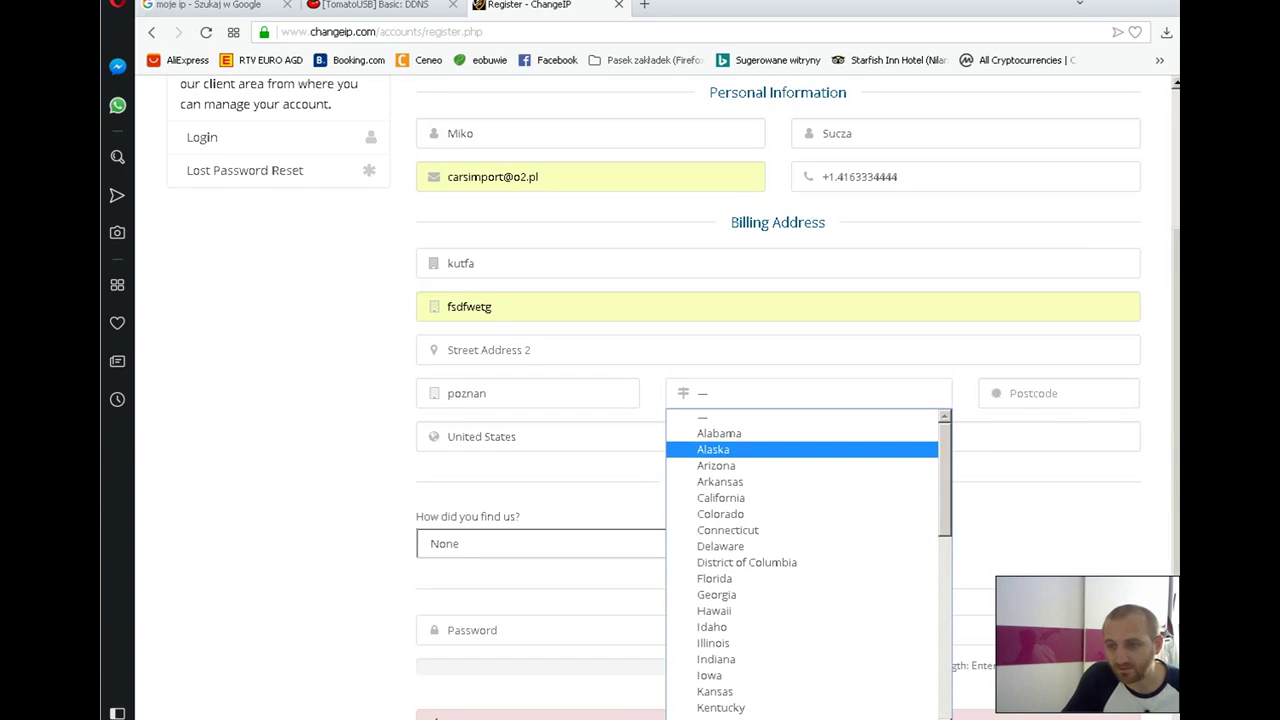
{"action": "key", "text": "Up"}
{"action": "key", "text": "Up"}
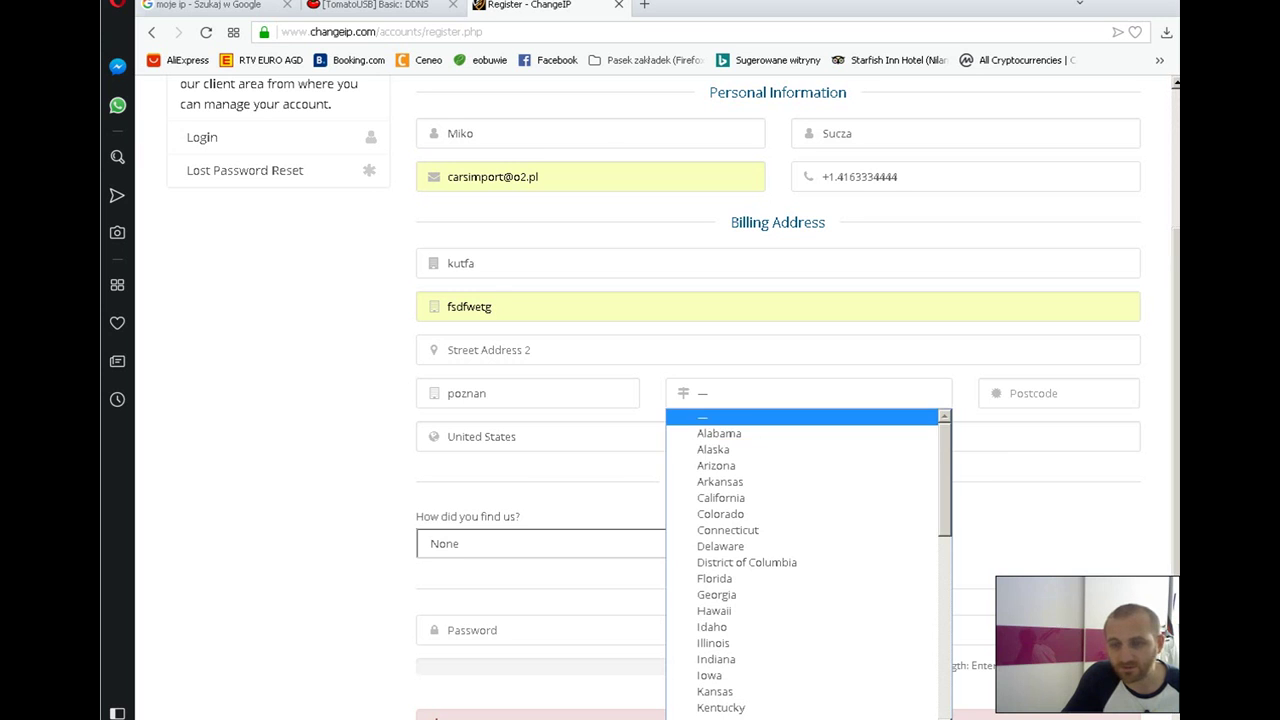
{"action": "left_click", "coordinate": [448, 350]}
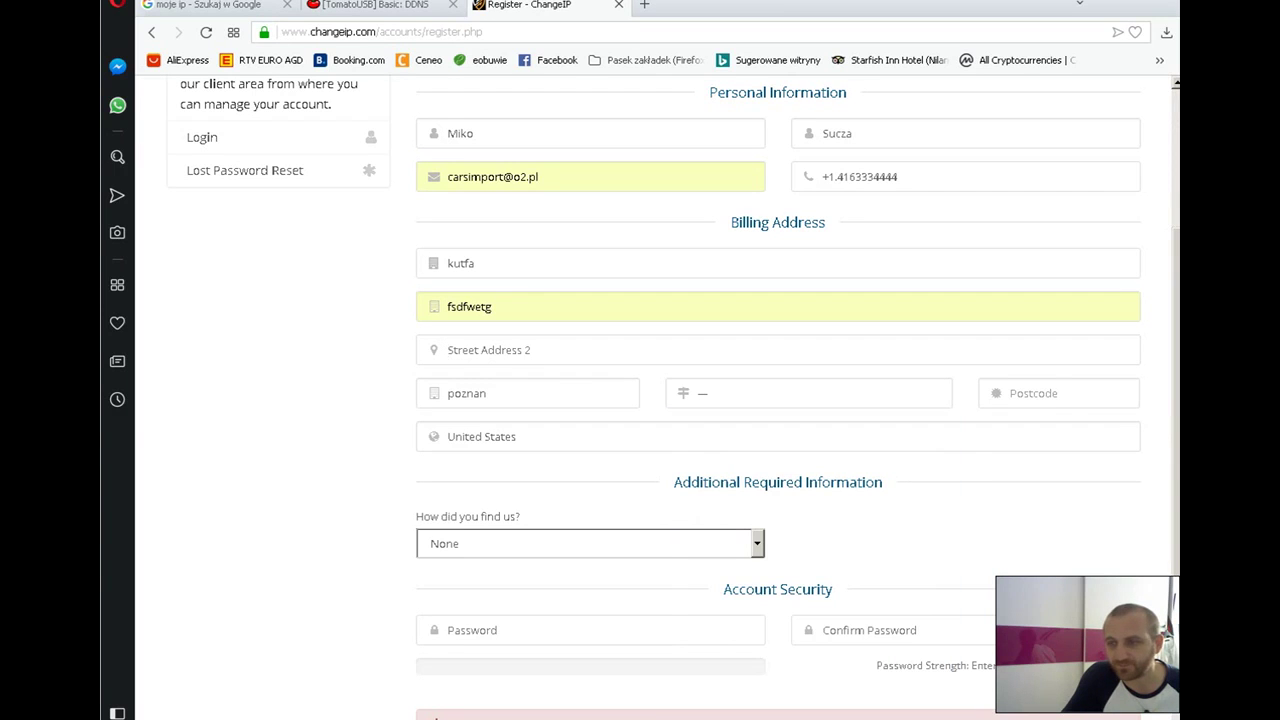
{"action": "left_click", "coordinate": [1058, 393]}
{"action": "key", "text": "Down"}
{"action": "key", "text": "Return"}
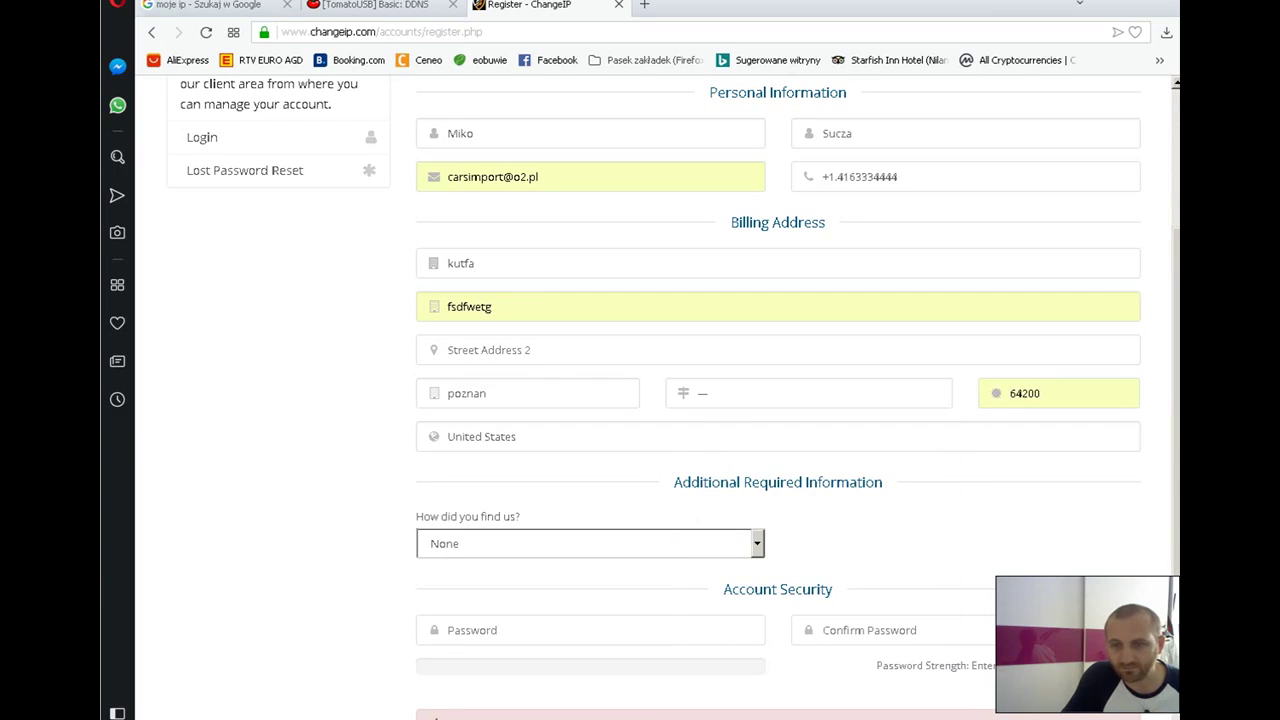
Step: Set the billing country to Poland
{"action": "key", "text": "Tab"}
{"action": "key", "text": "alt+Down"}
{"action": "key", "text": "Up"}
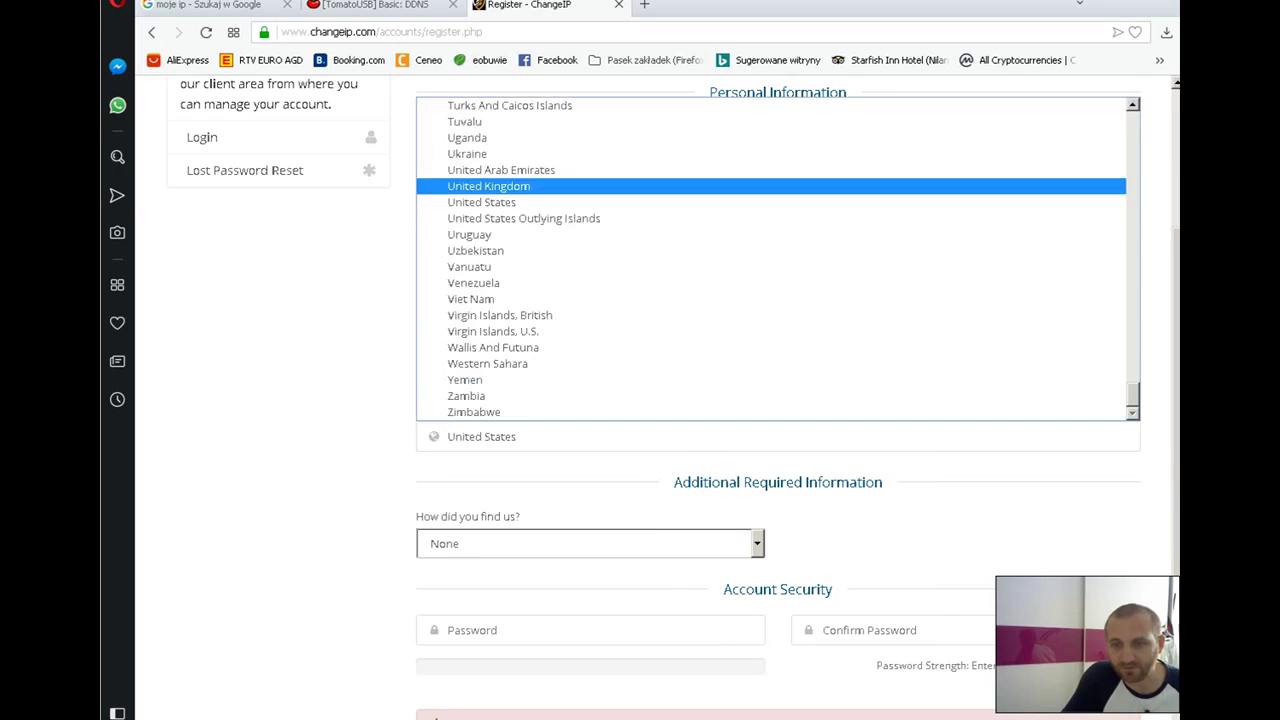
{"action": "scroll", "coordinate": [772, 258], "scroll_direction": "up", "scroll_amount": 10}
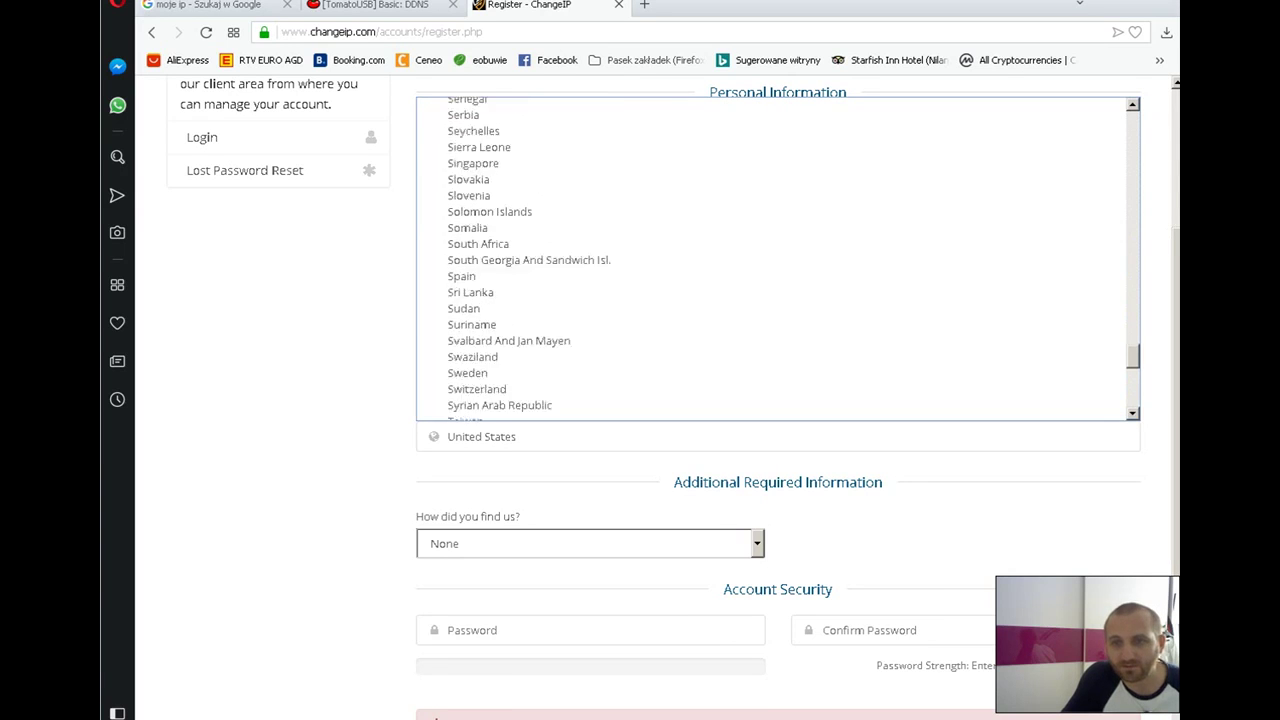
{"action": "scroll", "coordinate": [778, 258], "scroll_direction": "up", "scroll_amount": 20}
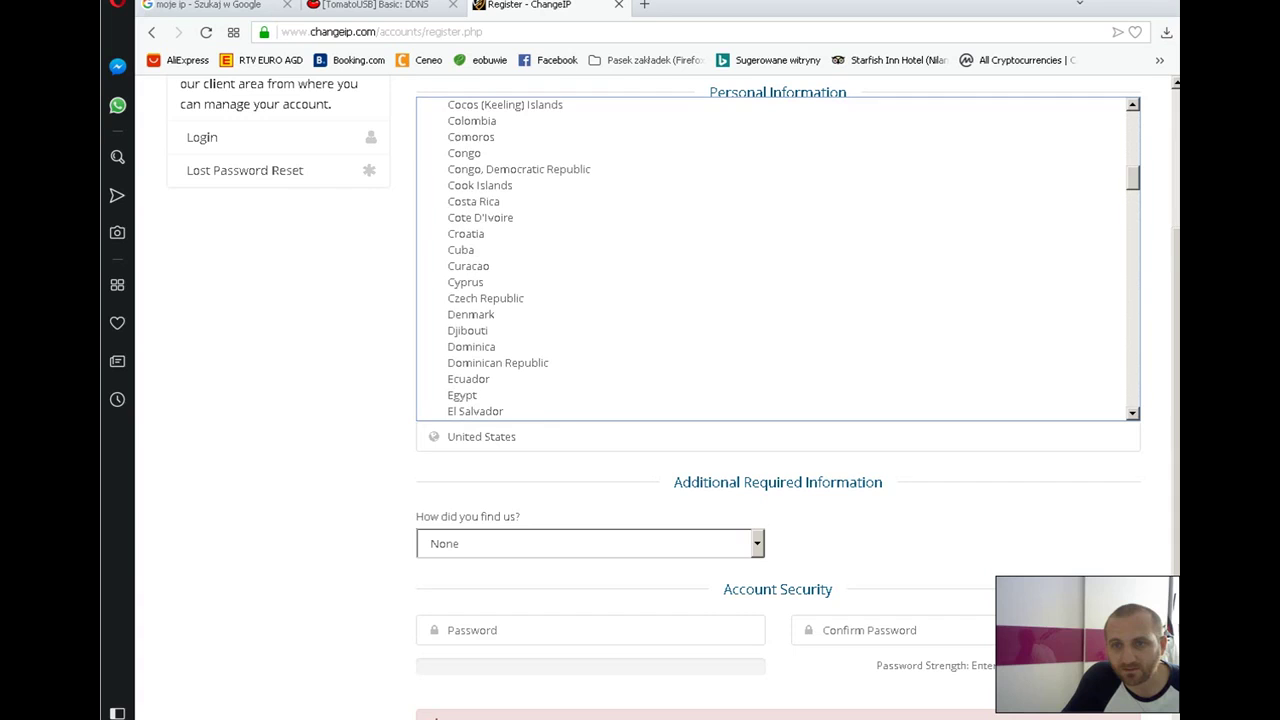
{"action": "scroll", "coordinate": [778, 258], "scroll_direction": "down", "scroll_amount": 10}
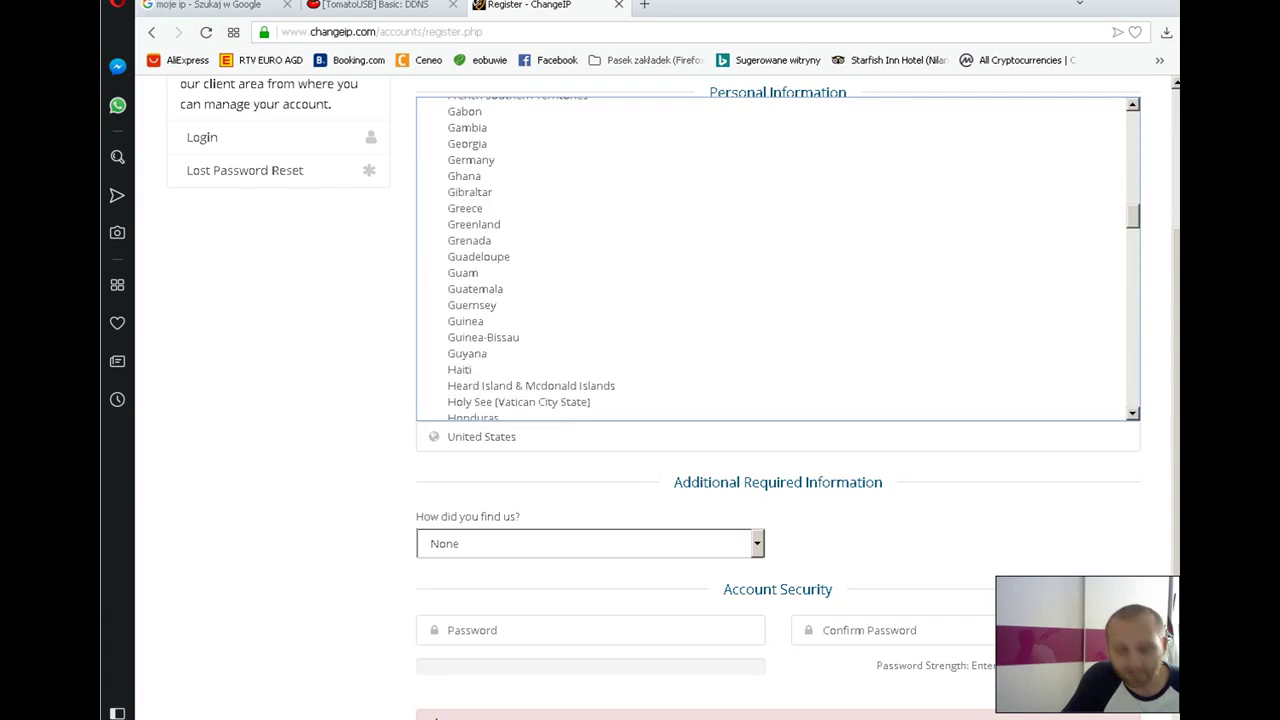
{"action": "key", "text": "p"}
{"action": "scroll", "coordinate": [772, 390], "scroll_direction": "down", "scroll_amount": 4}
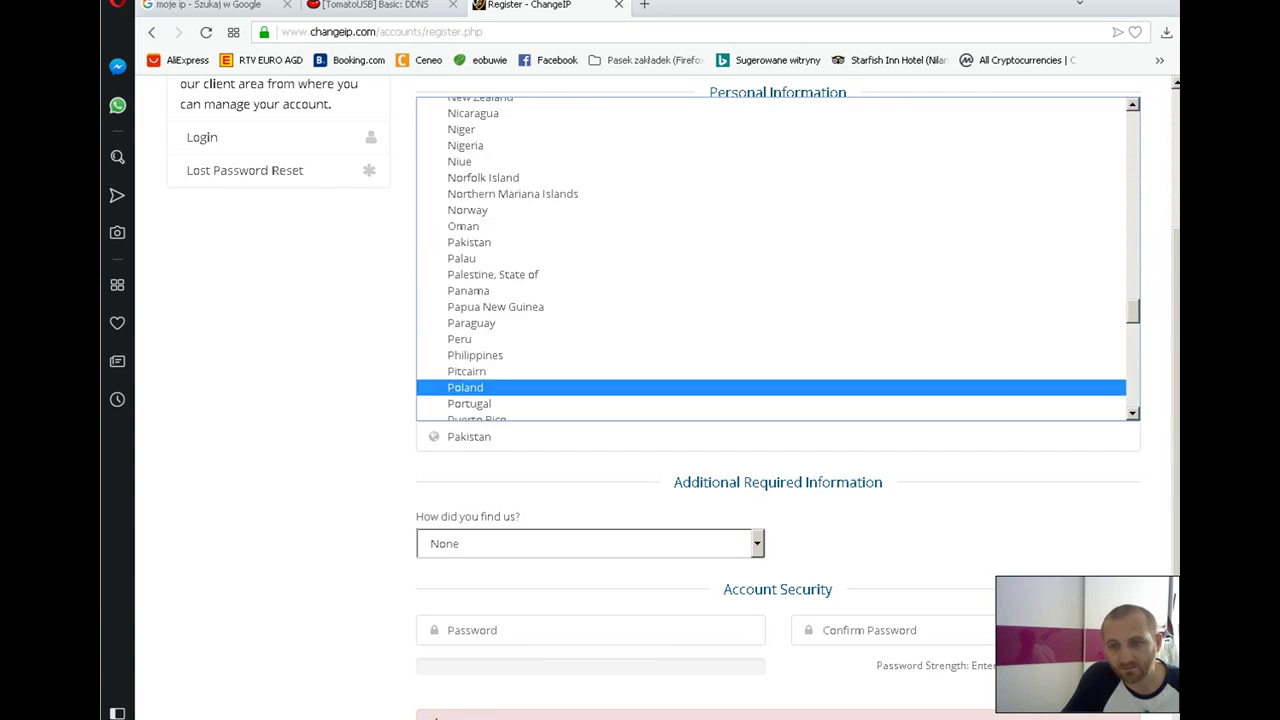
{"action": "key", "text": "Down"}
{"action": "key", "text": "Down"}
{"action": "key", "text": "Down"}
{"action": "key", "text": "Down"}
{"action": "key", "text": "Down"}
{"action": "key", "text": "Down"}
{"action": "key", "text": "Down"}
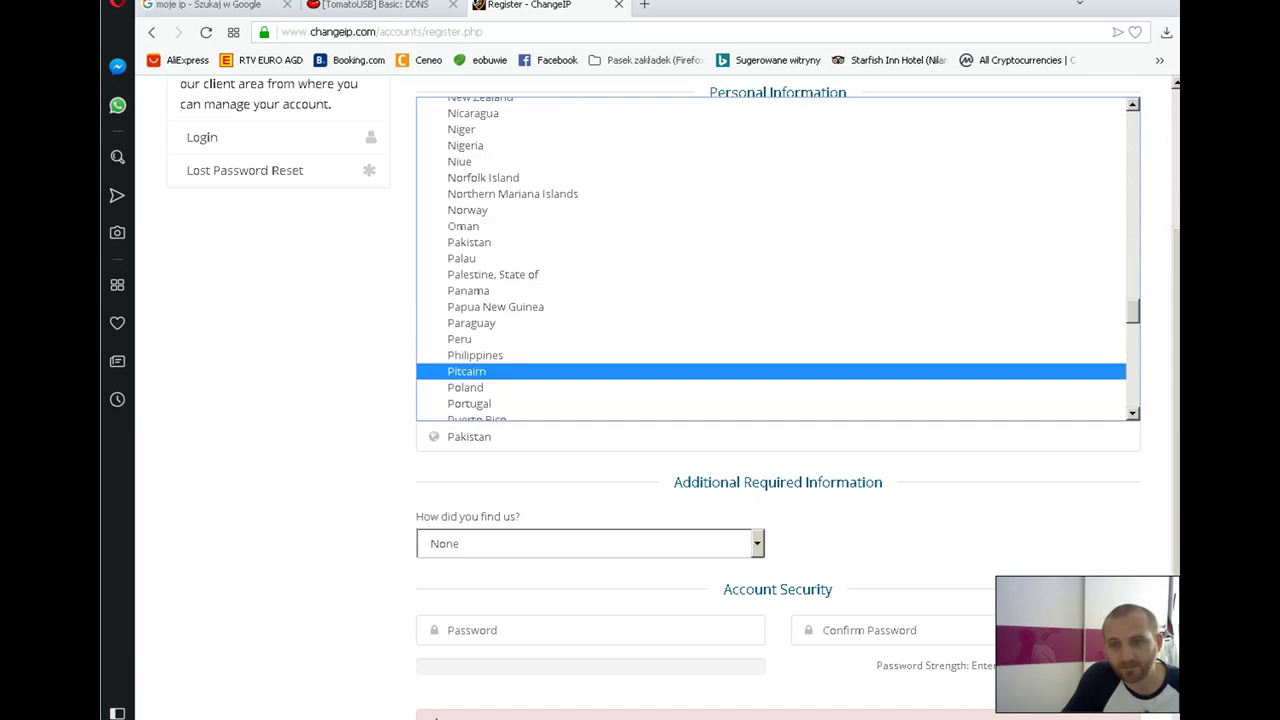
{"action": "key", "text": "Return"}
{"action": "scroll", "coordinate": [778, 400], "scroll_direction": "down", "scroll_amount": 3}
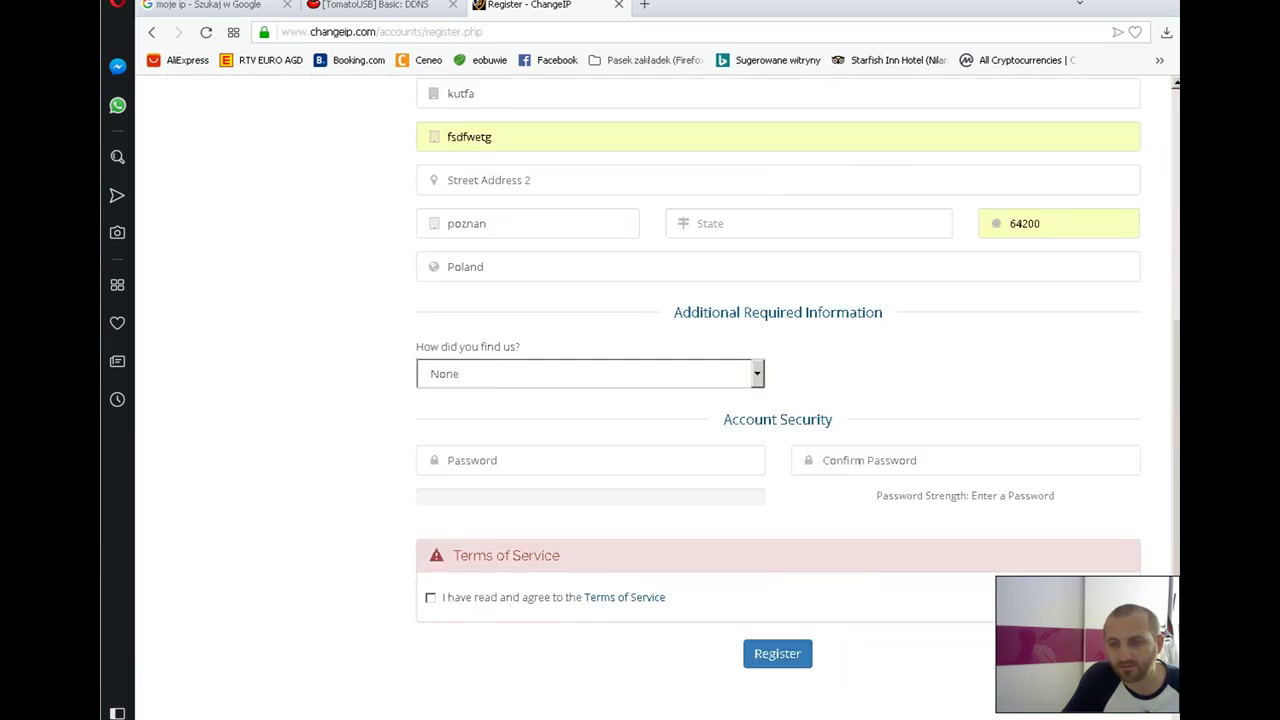
Step: Choose Google as the referral source, then set and confirm the account password
{"action": "key", "text": "alt+Down"}
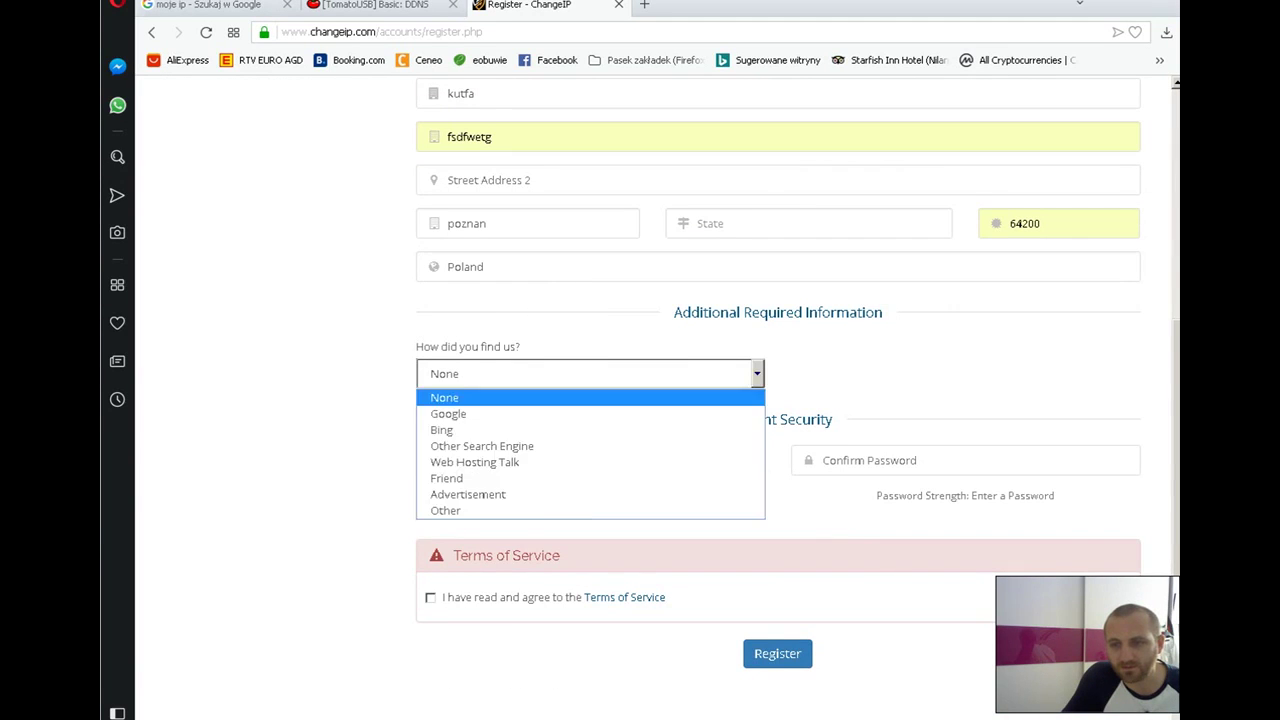
{"action": "key", "text": "Down"}
{"action": "key", "text": "Return"}
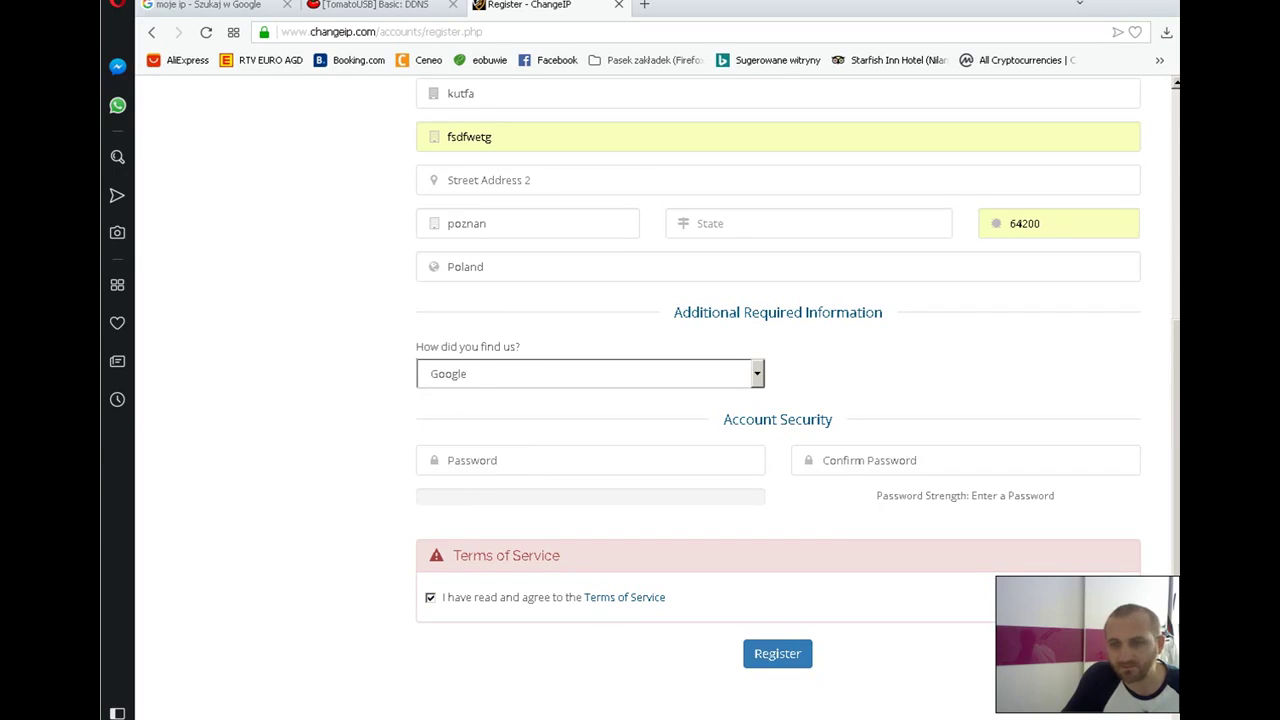
{"action": "key", "text": "Tab"}
{"action": "type", "text": "***"}
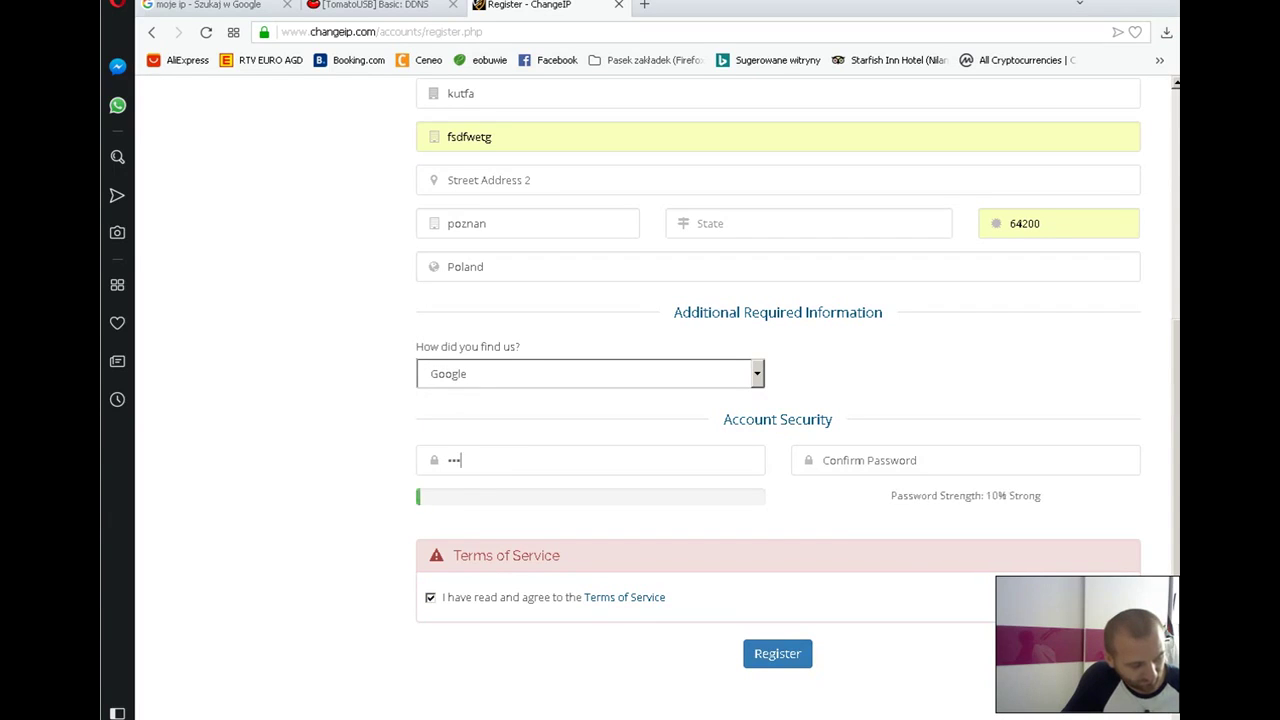
{"action": "type", "text": "******"}
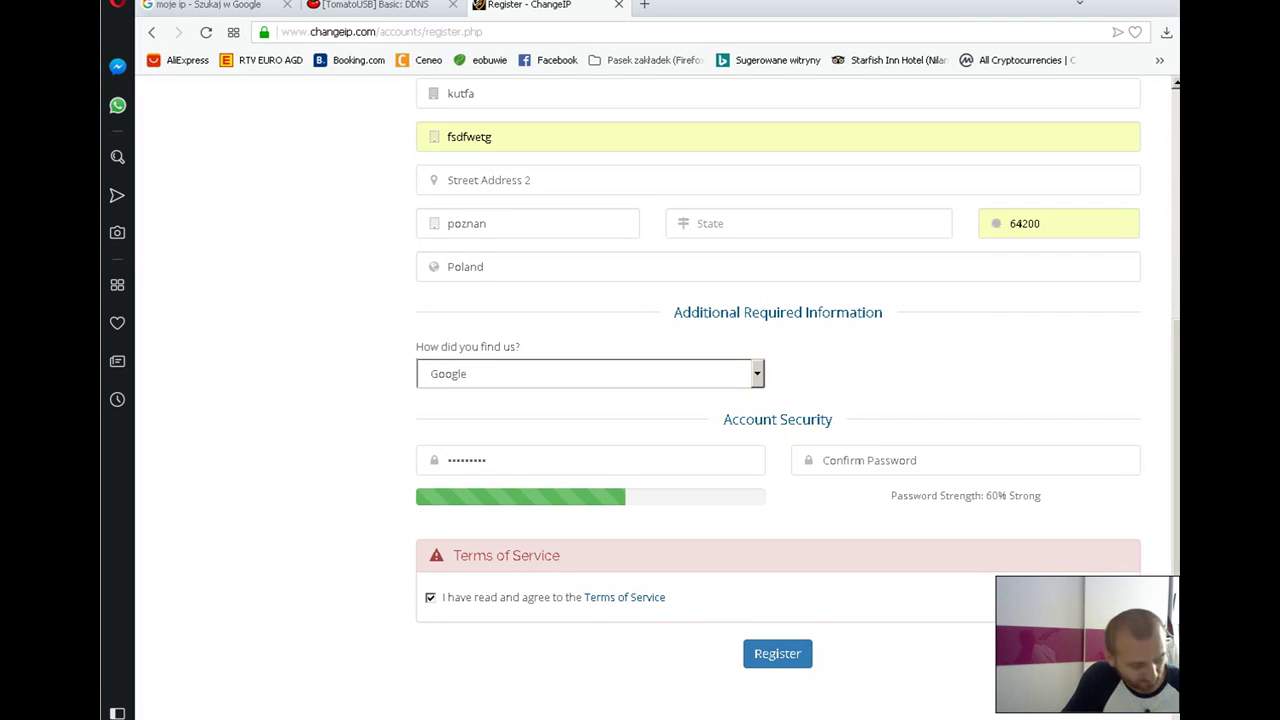
{"action": "key", "text": "Tab"}
{"action": "type", "text": "********"}
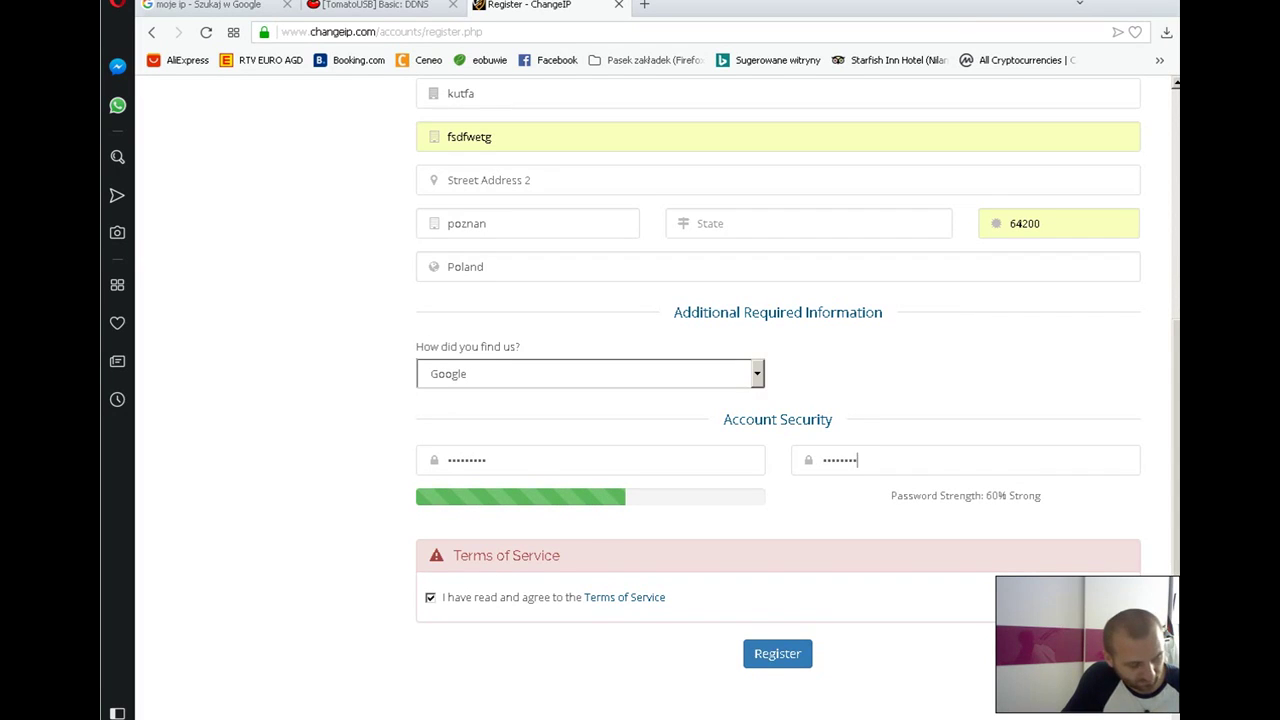
{"action": "type", "text": "*"}
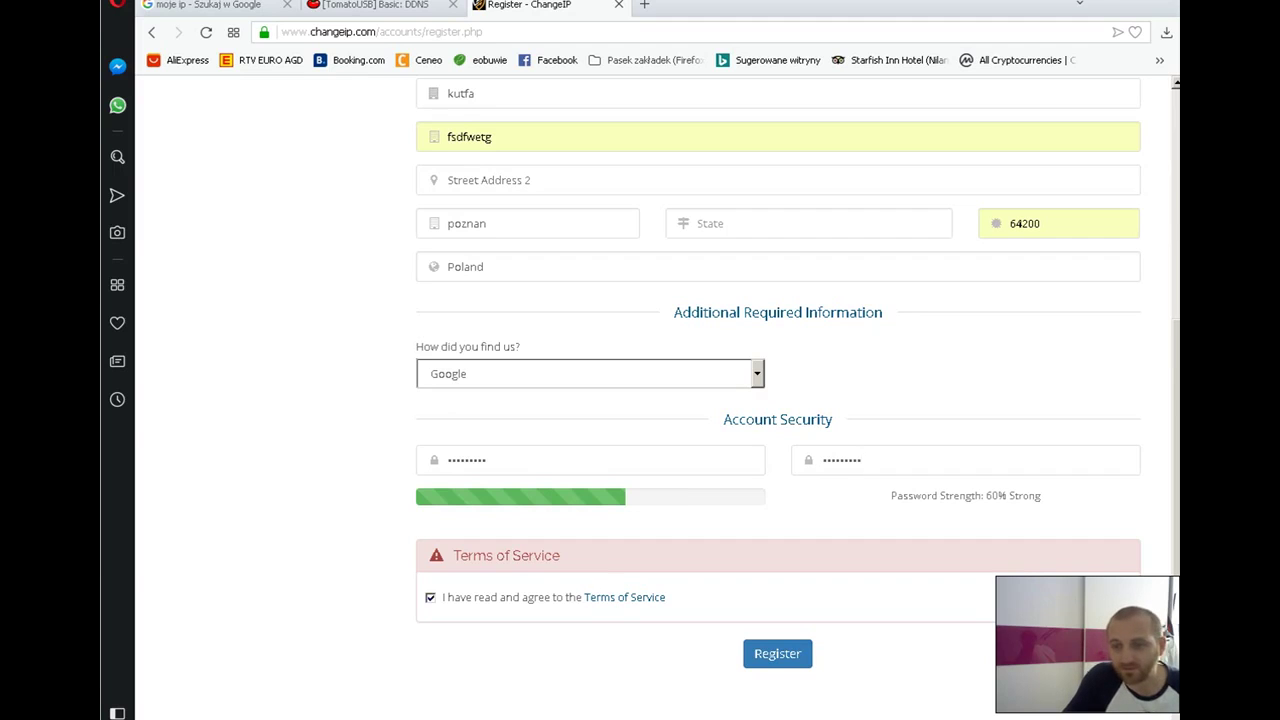
Step: Review the account e-mail entry and submit the registration
{"action": "scroll", "coordinate": [657, 400], "scroll_direction": "up", "scroll_amount": 4}
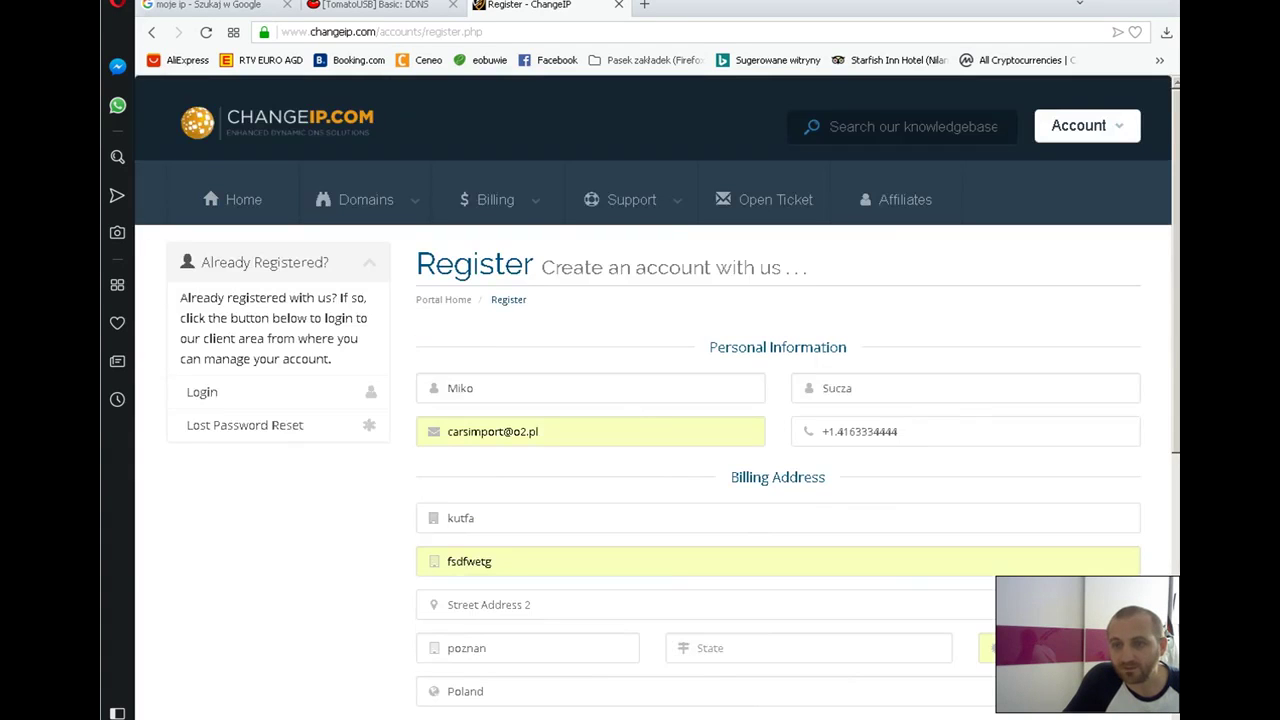
{"action": "left_click", "coordinate": [590, 431]}
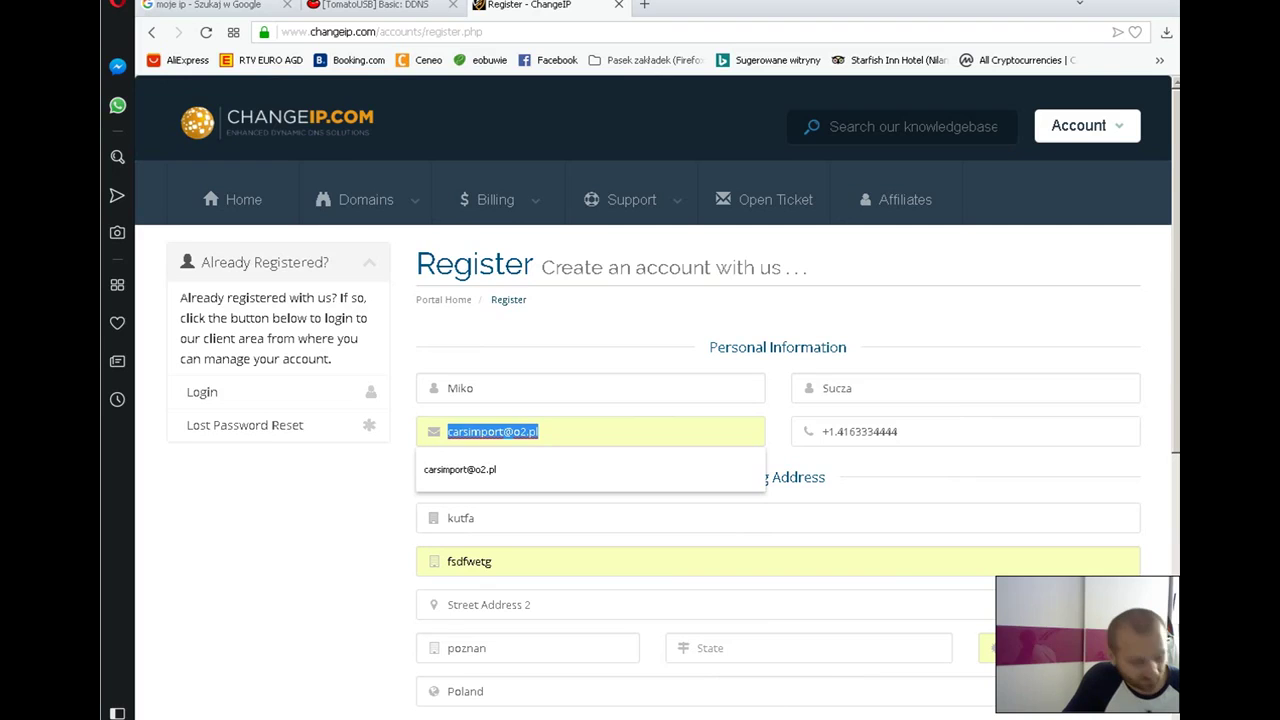
{"action": "scroll", "coordinate": [640, 400], "scroll_direction": "down", "scroll_amount": 5}
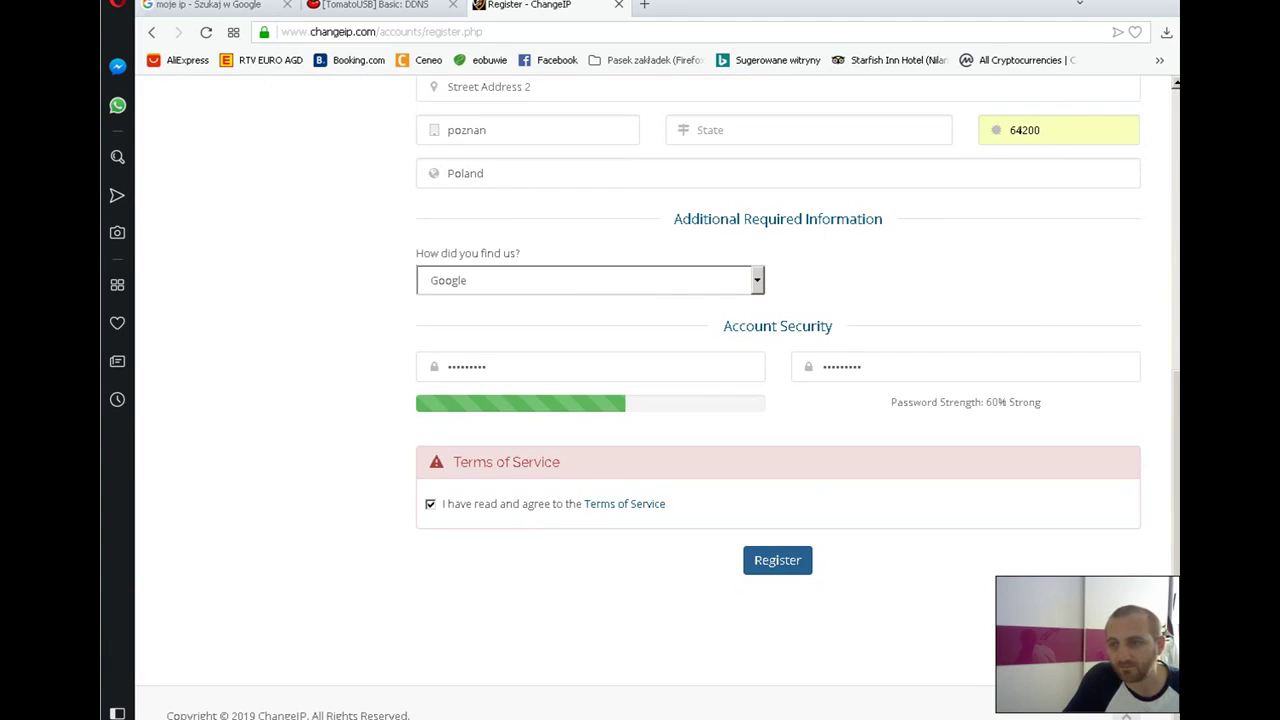
{"action": "left_click", "coordinate": [777, 560]}
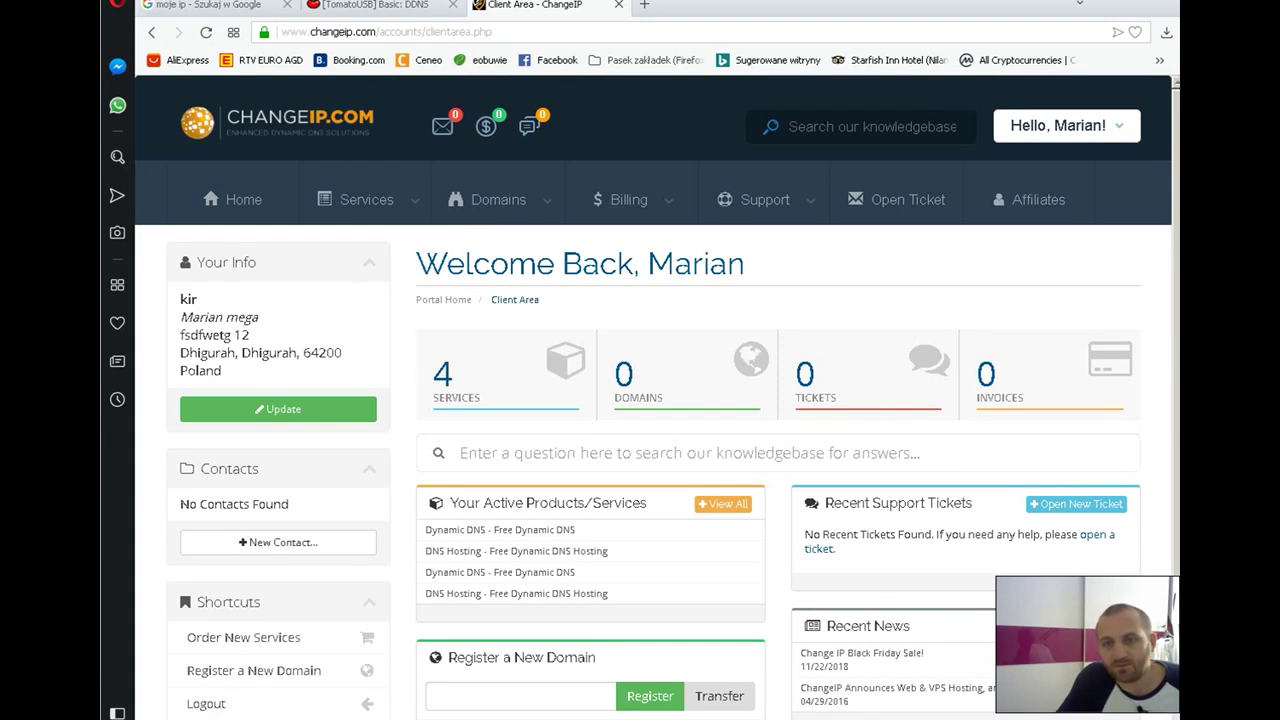
Step: View the four active services in My Services, then go to Order New Services
{"action": "left_click", "coordinate": [366, 199]}
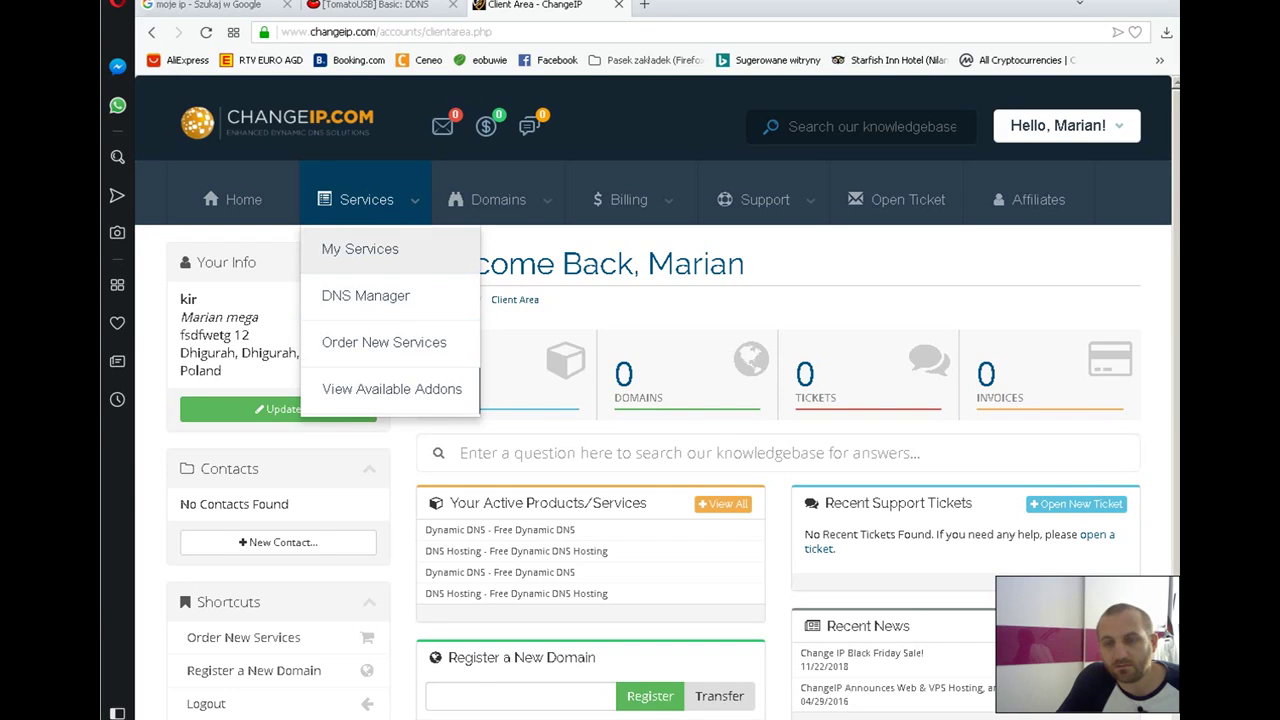
{"action": "left_click", "coordinate": [360, 248]}
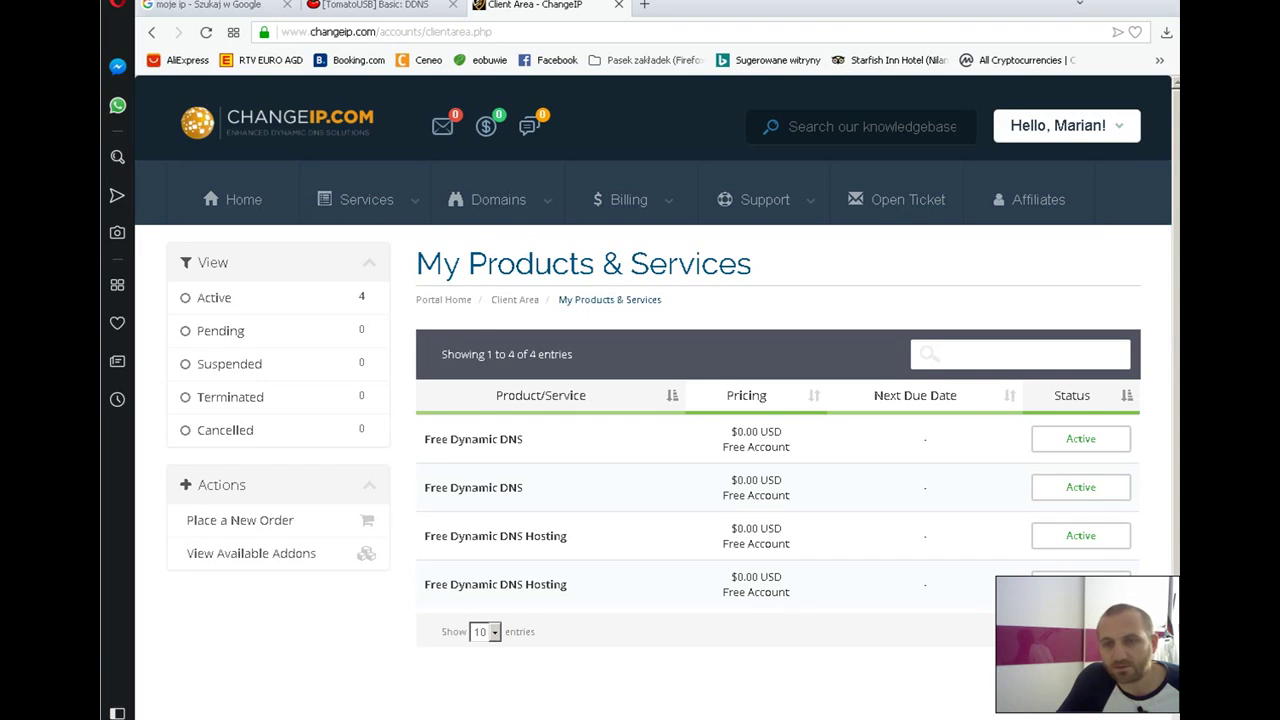
{"action": "left_click", "coordinate": [366, 199]}
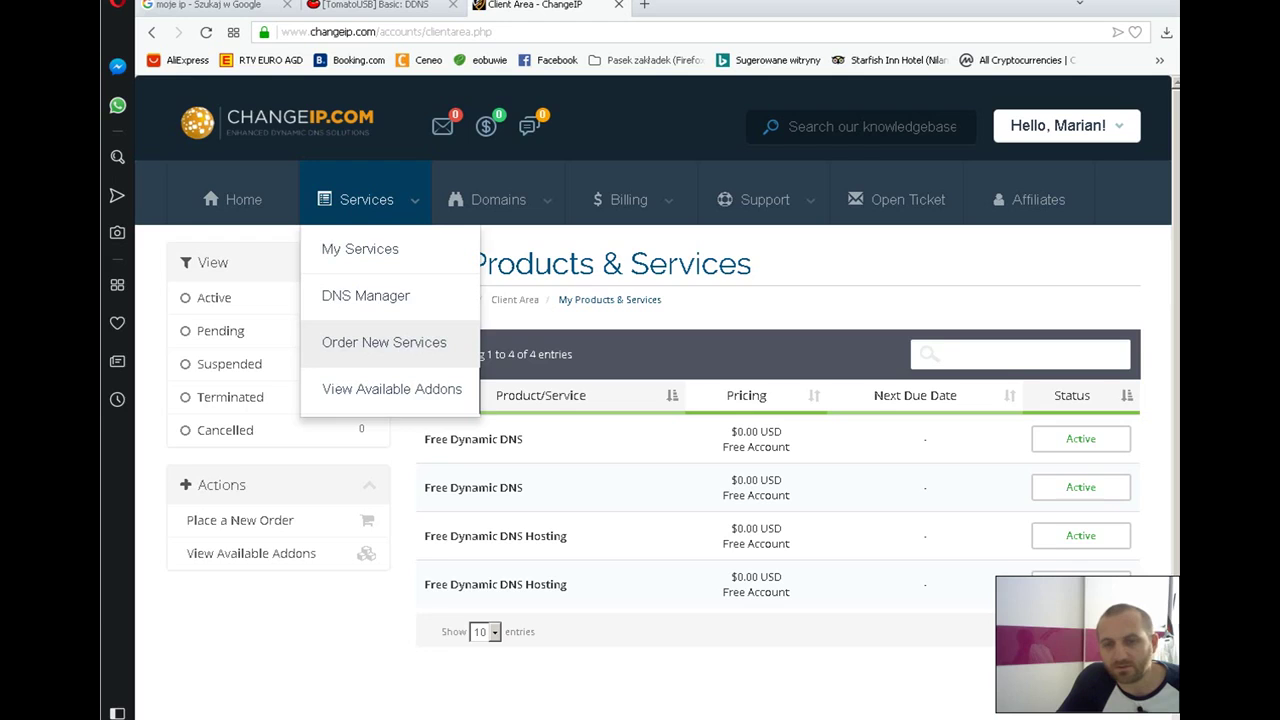
{"action": "left_click", "coordinate": [384, 342]}
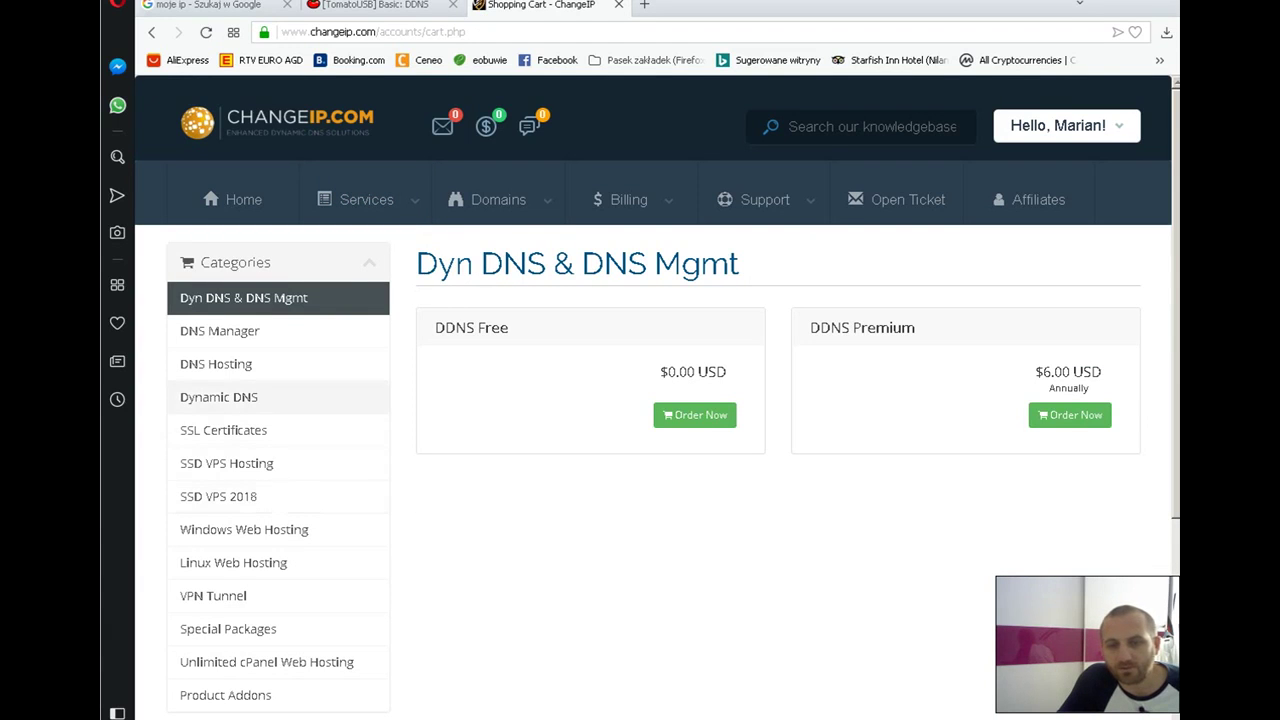
Step: Choose Dynamic DNS and enter czterypalcewnatalce2019 as the hostname to register
{"action": "left_click", "coordinate": [220, 397]}
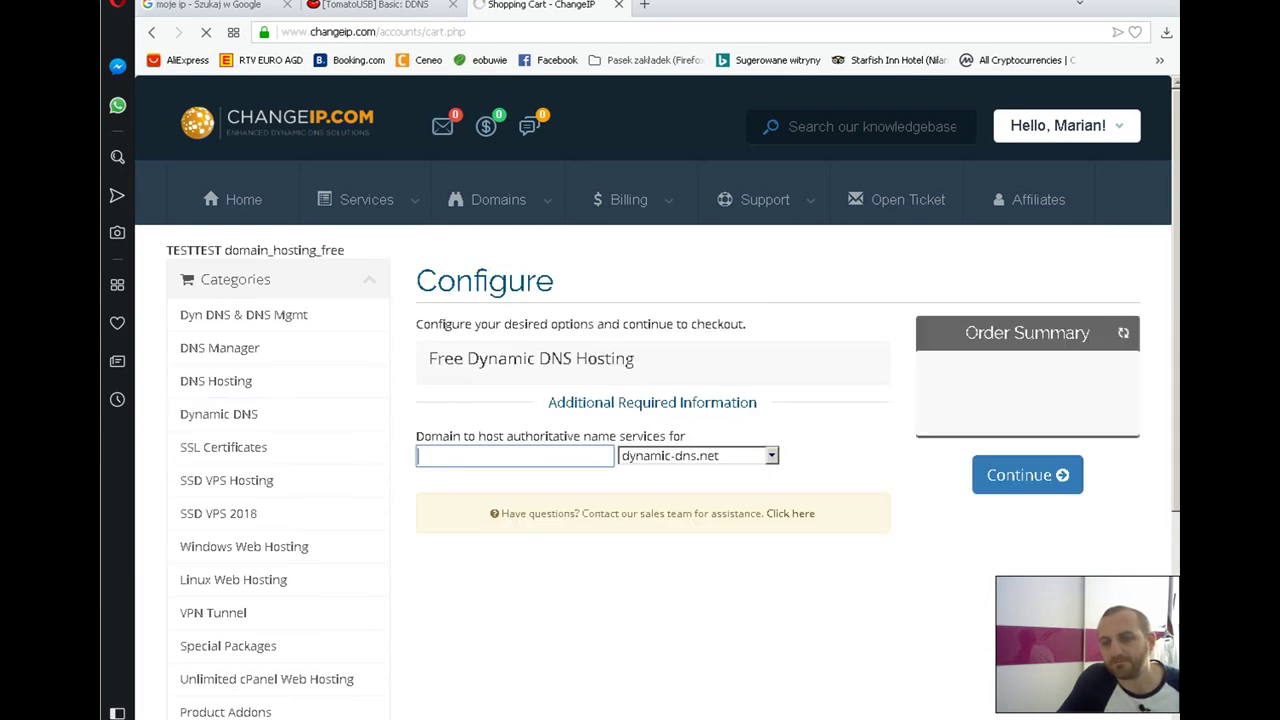
{"action": "left_click", "coordinate": [515, 455]}
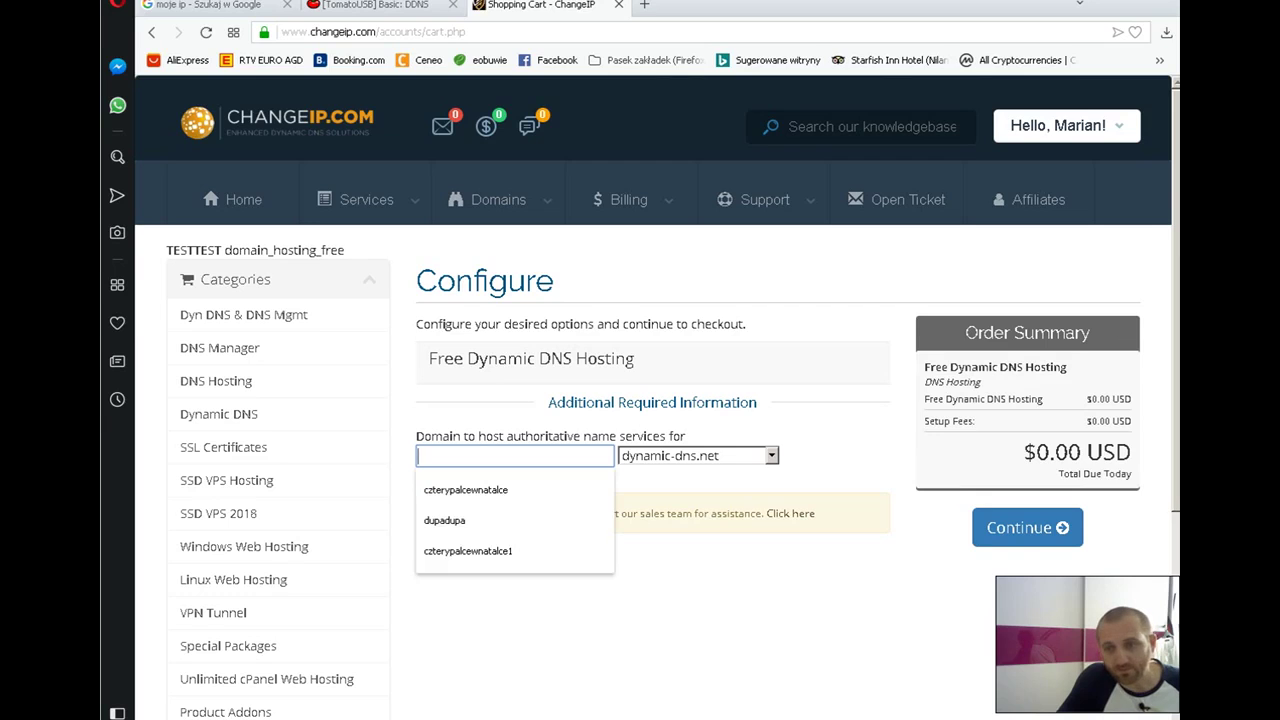
{"action": "type", "text": "czterypalcewnatalce"}
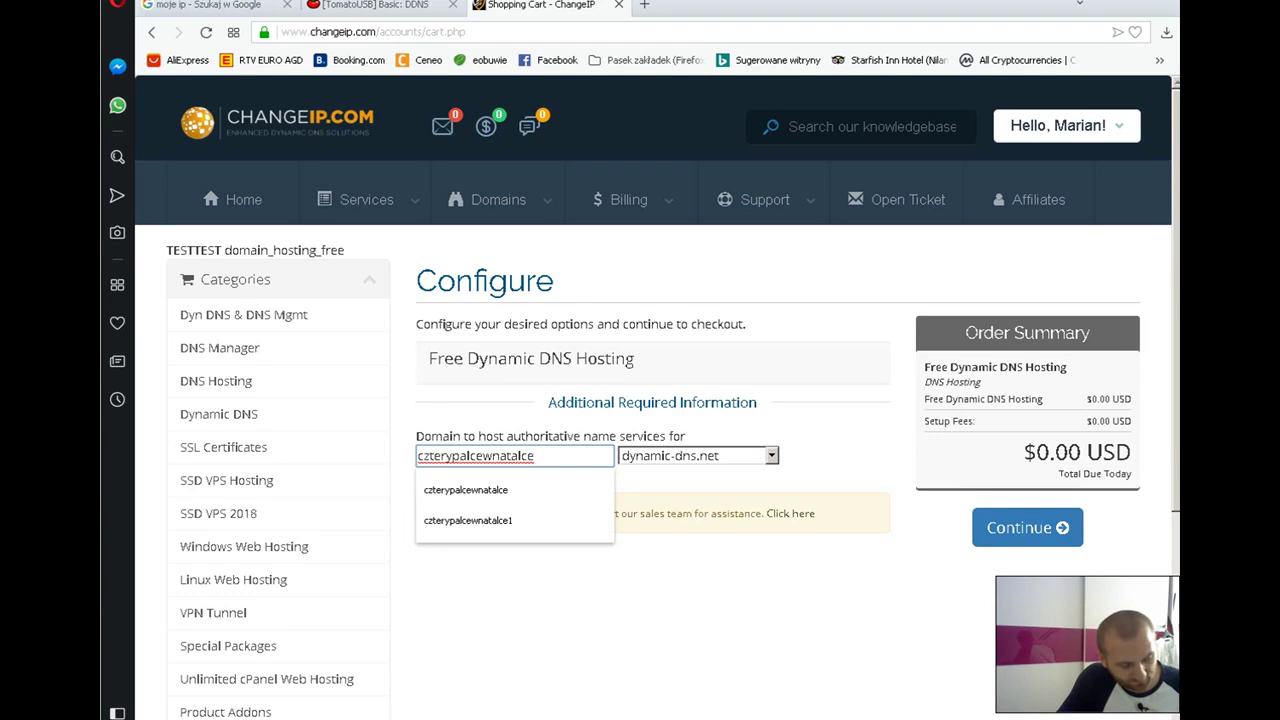
{"action": "type", "text": "2019"}
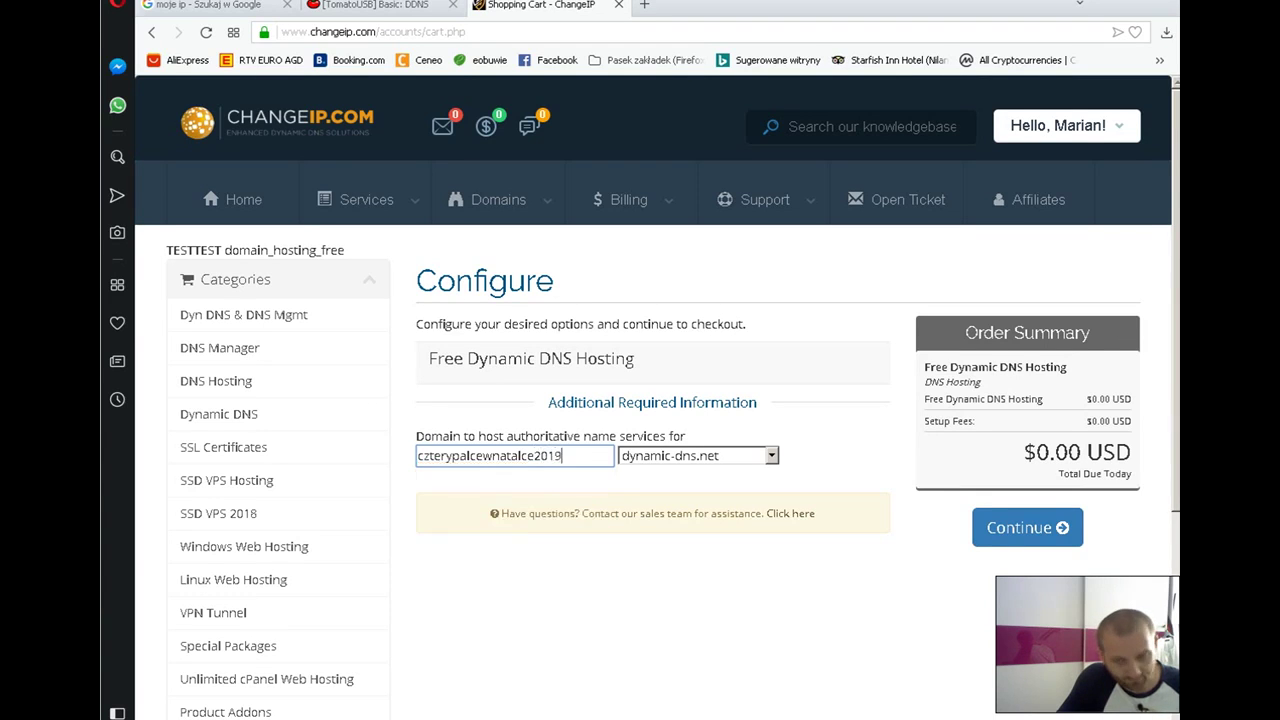
{"action": "key", "text": "ctrl+a"}
{"action": "key", "text": "ctrl+c"}
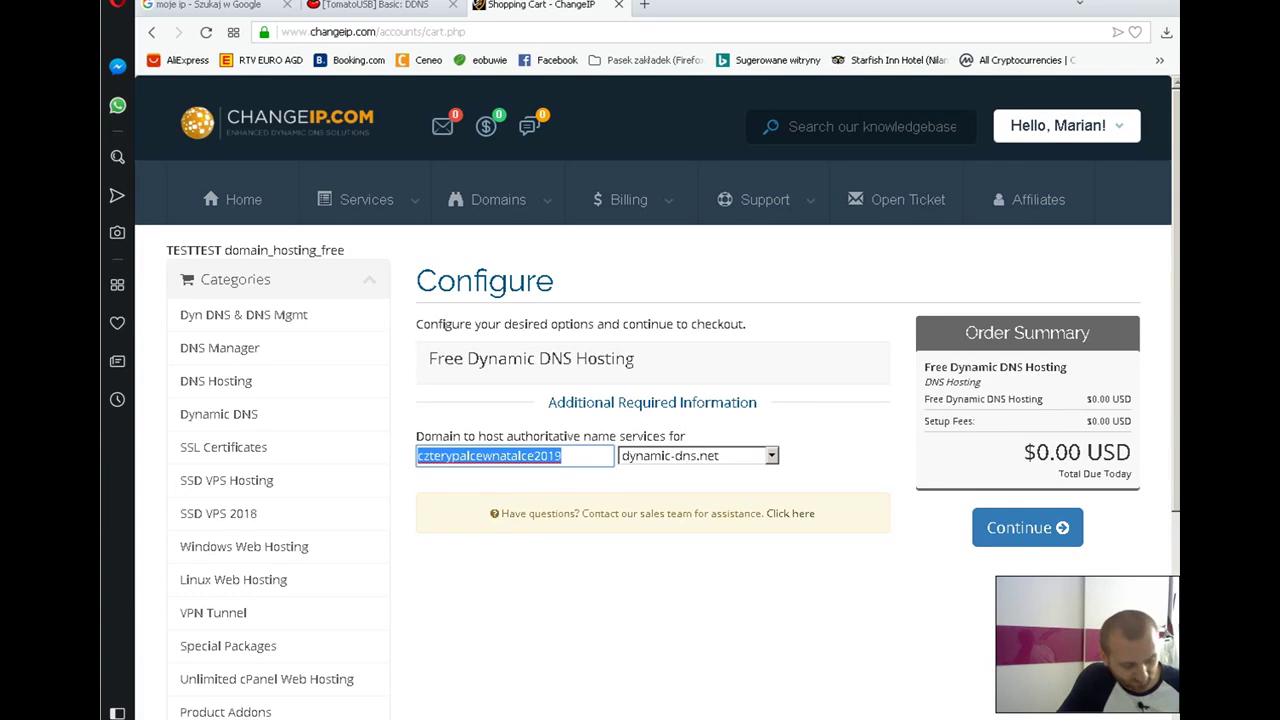
{"action": "key", "text": "Return"}
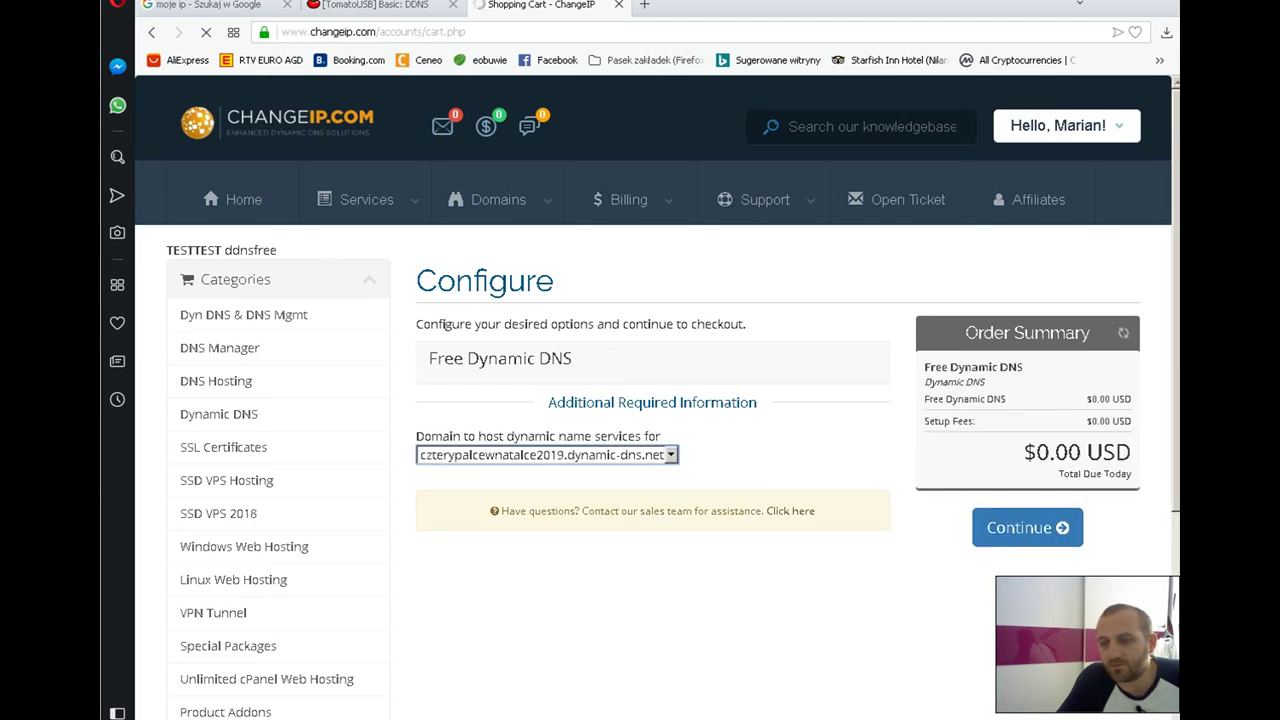
{"action": "key", "text": "Return"}
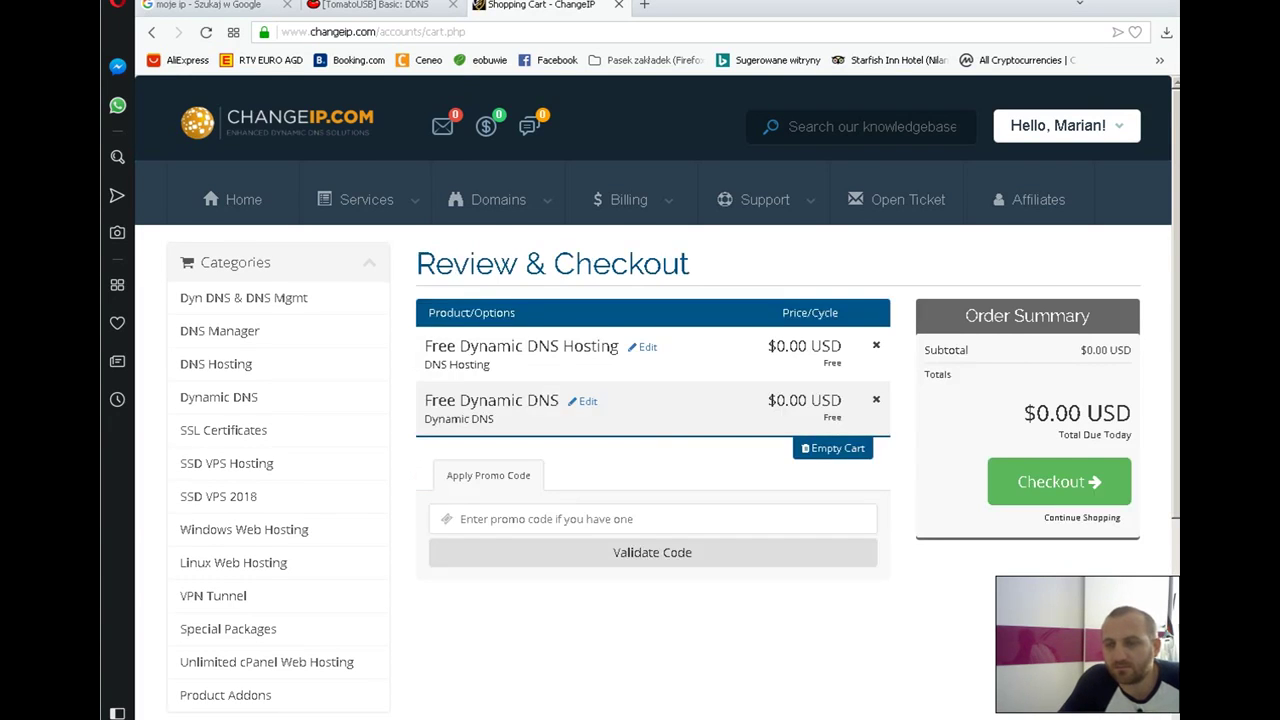
Step: Check out, accept the Terms of Service, complete the free order, and confirm six services
{"action": "left_click", "coordinate": [1059, 482]}
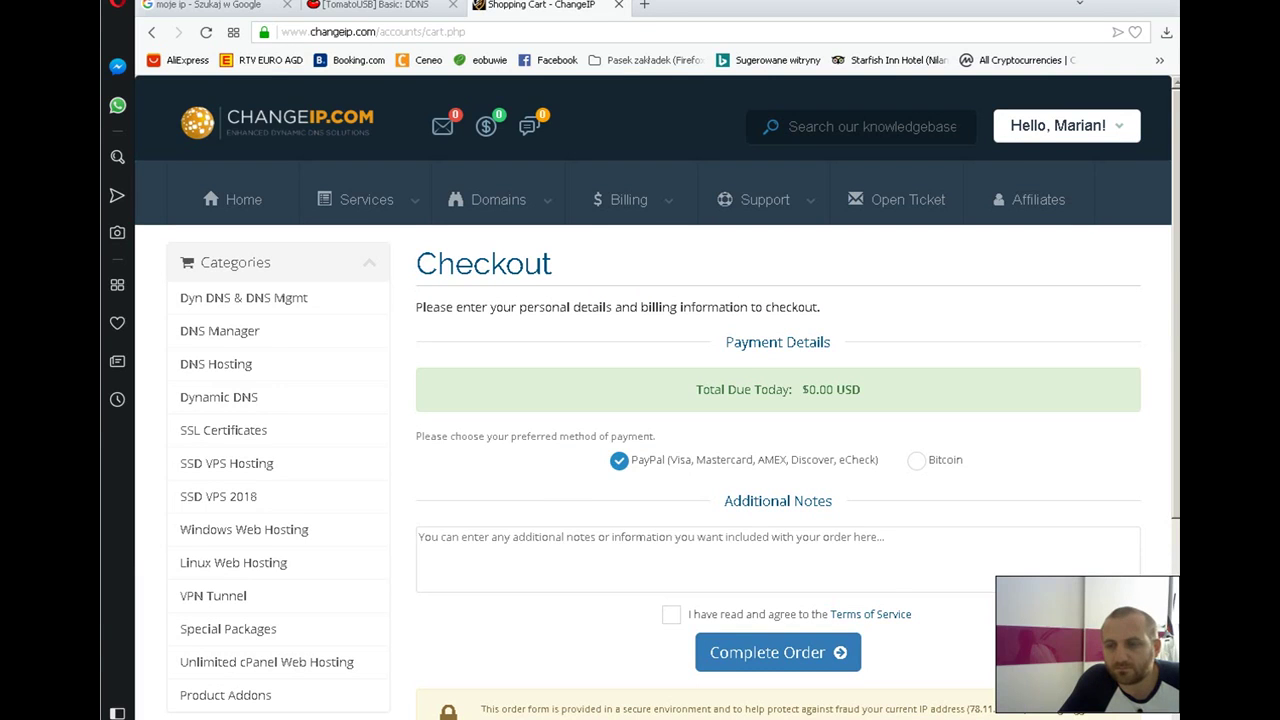
{"action": "left_click", "coordinate": [671, 614]}
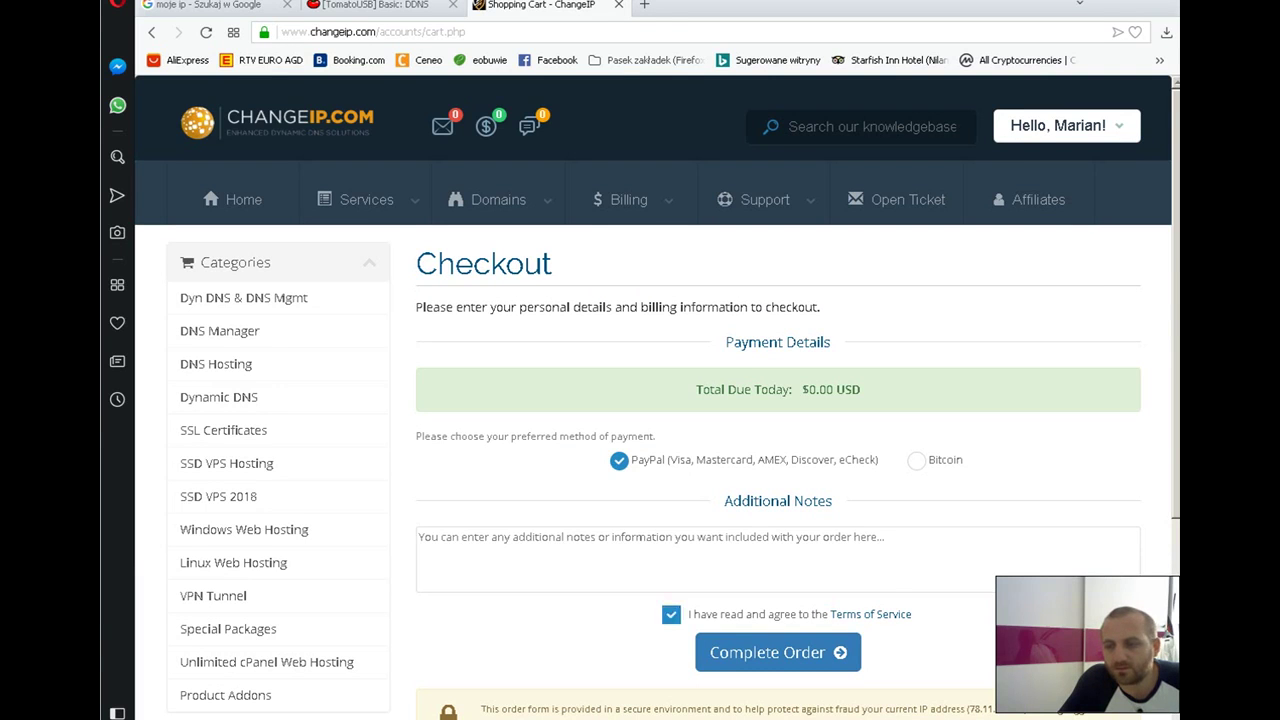
{"action": "left_click", "coordinate": [777, 652]}
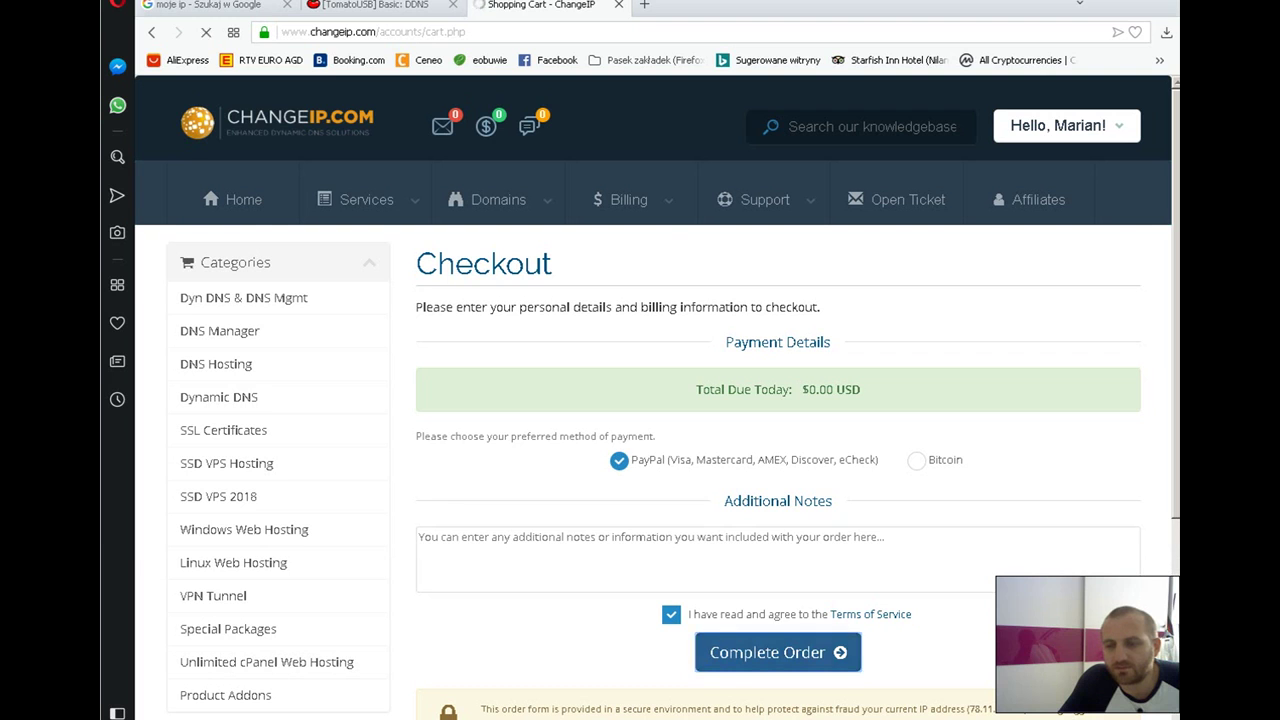
{"action": "scroll", "coordinate": [654, 400], "scroll_direction": "down", "scroll_amount": 3}
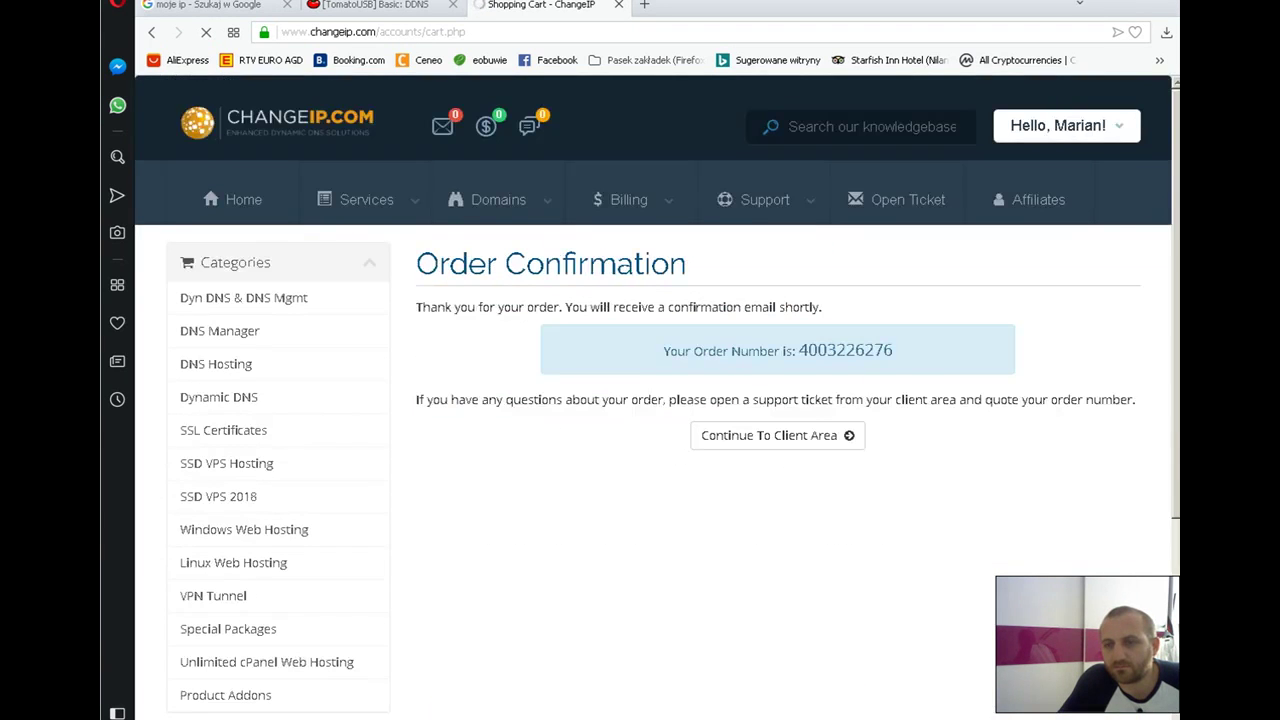
{"action": "mouse_move", "coordinate": [366, 199]}
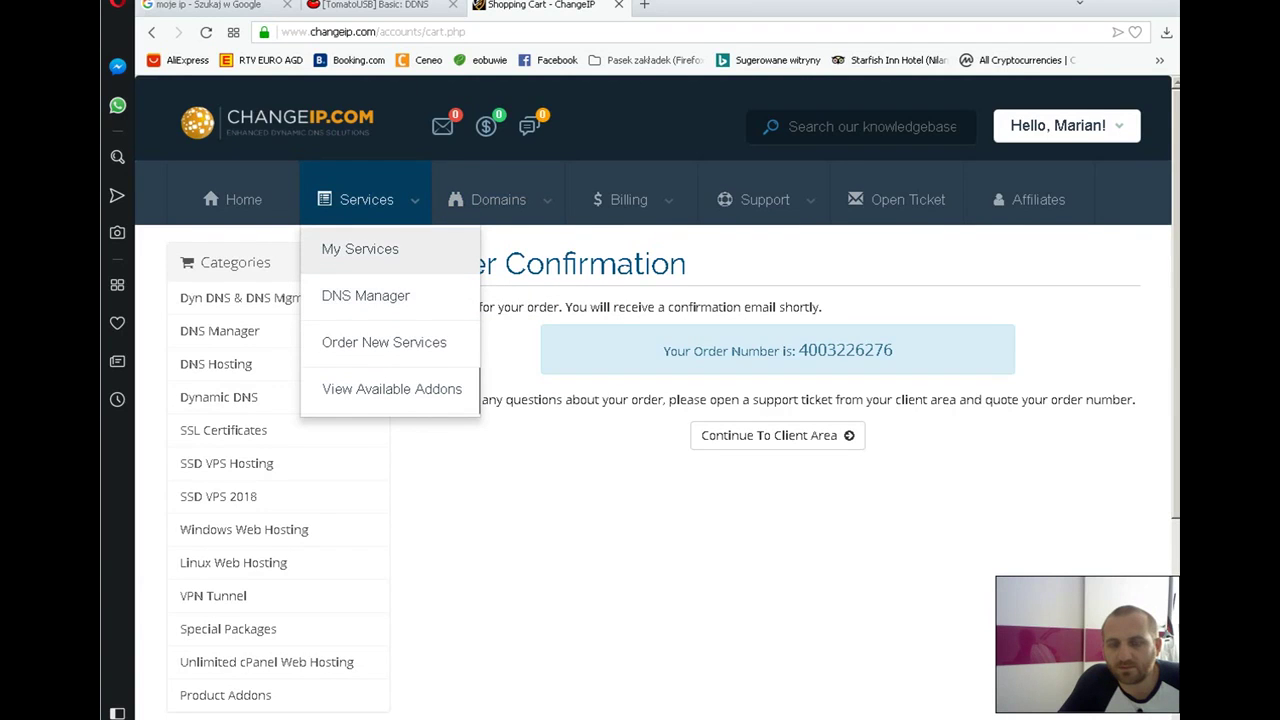
{"action": "left_click", "coordinate": [360, 249]}
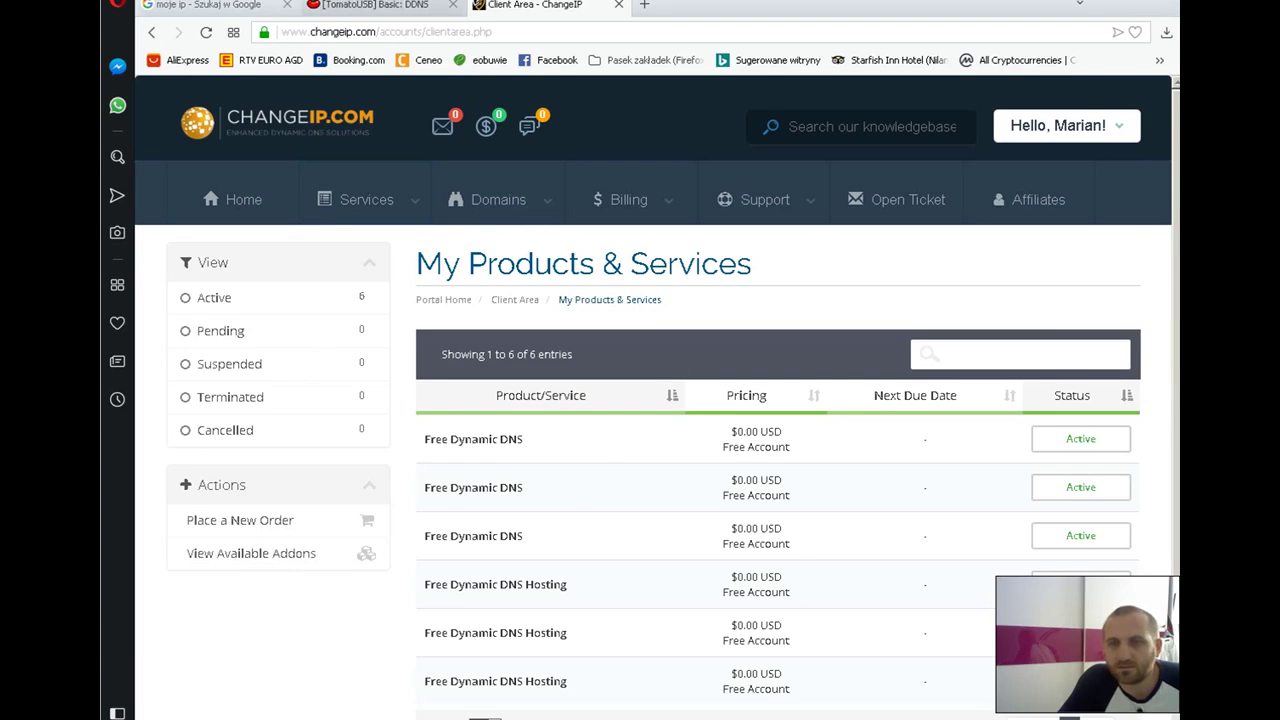
{"action": "left_click", "coordinate": [370, 5]}
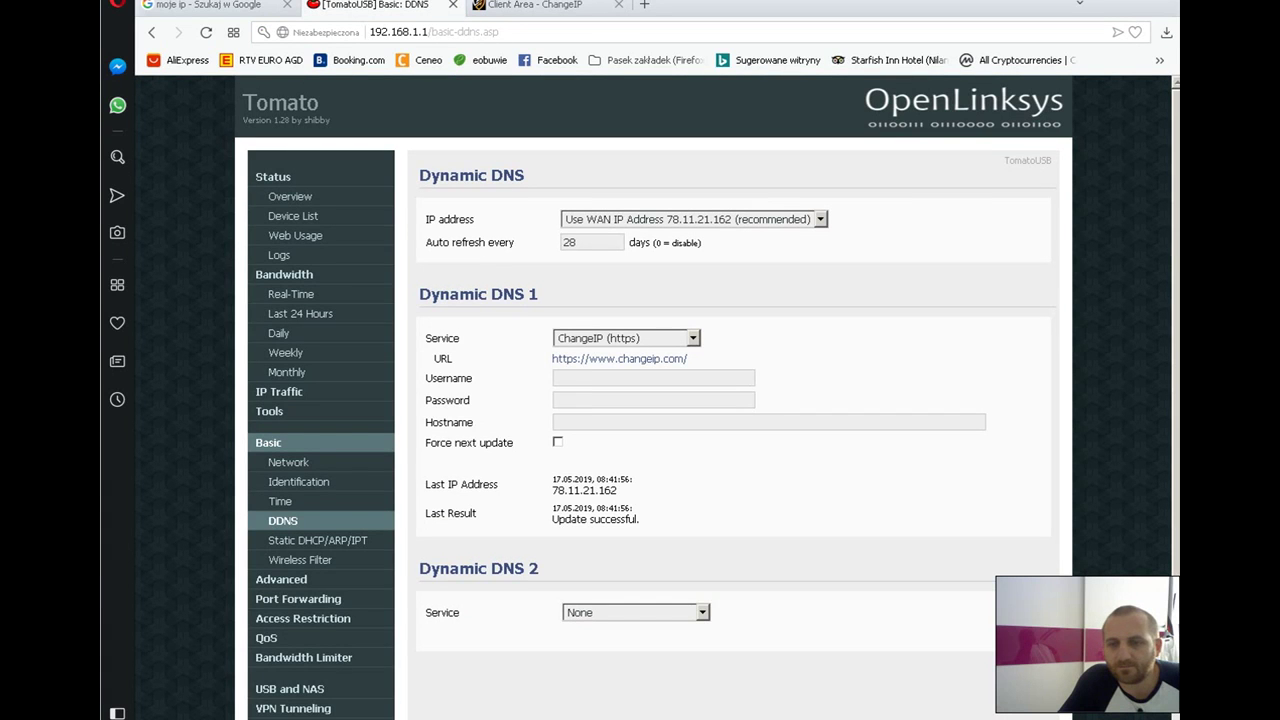
Step: Keep ChangeIP (https) and enter the ChangeIP account e-mail as the Dynamic DNS 1 username
{"action": "scroll", "coordinate": [650, 400], "scroll_direction": "down", "scroll_amount": 1}
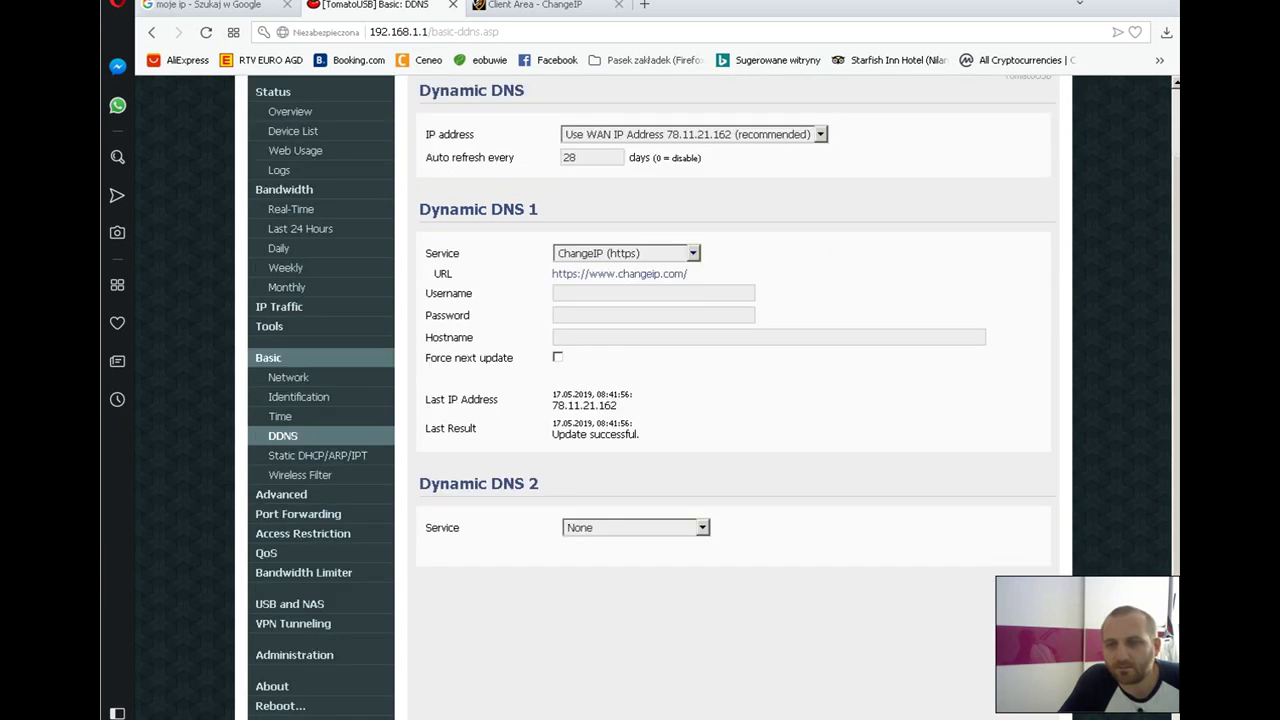
{"action": "left_click", "coordinate": [625, 253]}
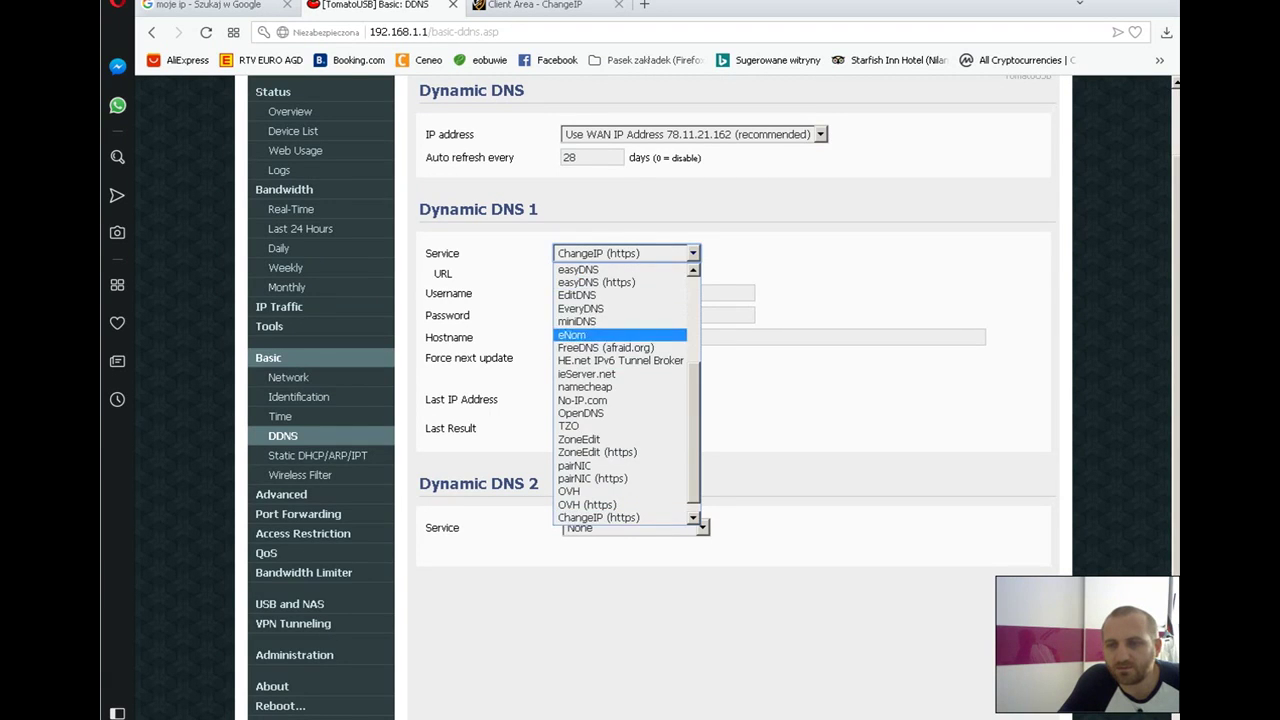
{"action": "key", "text": "Escape"}
{"action": "left_click", "coordinate": [556, 293]}
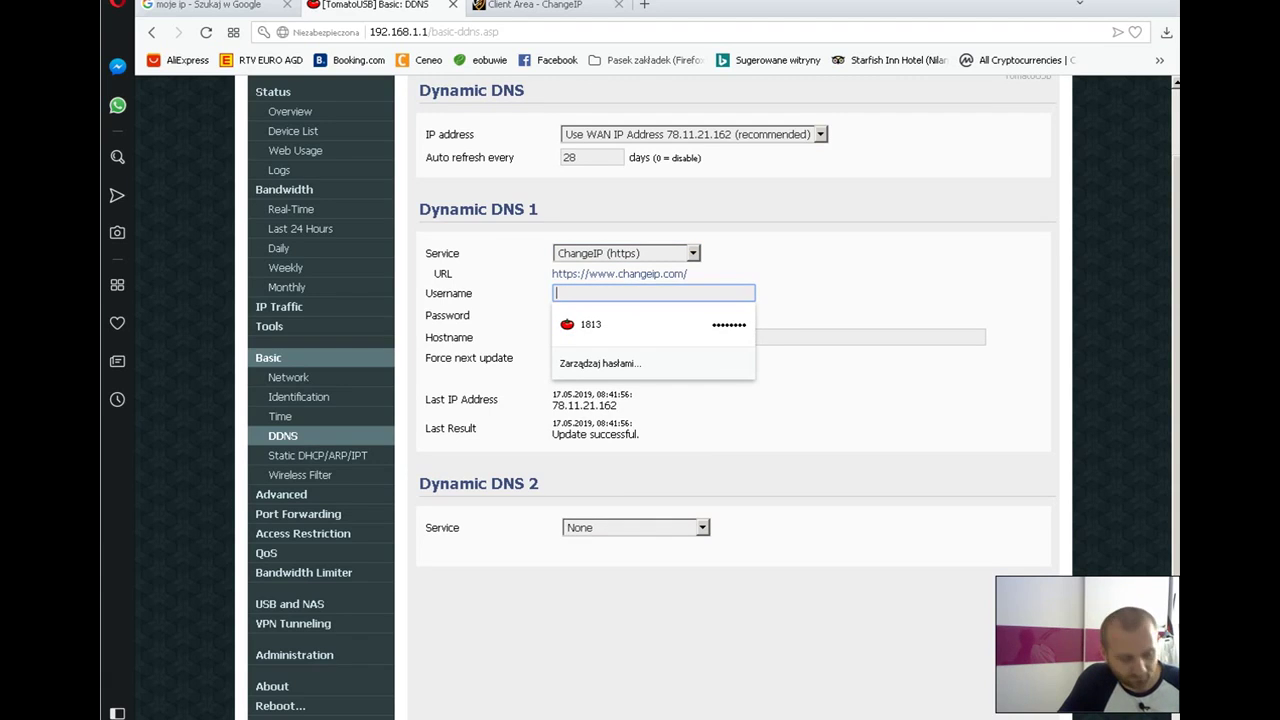
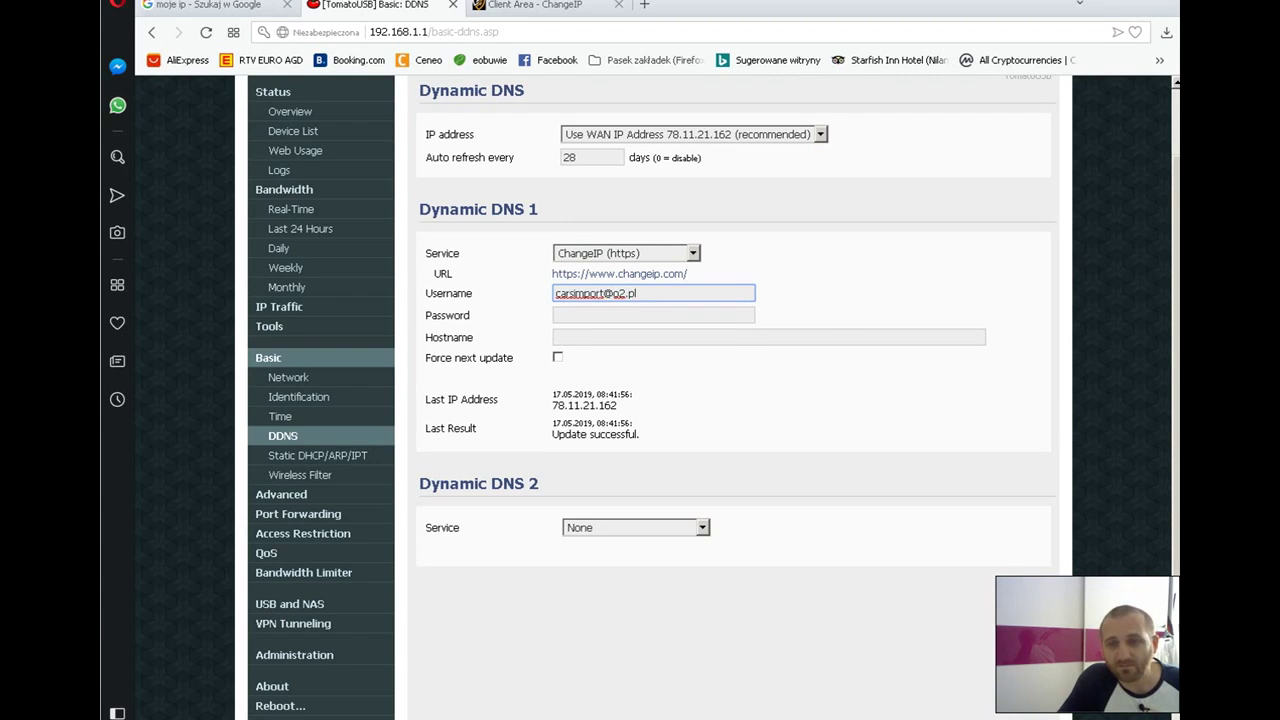
Step: Enter the ChangeIP account password in the Password field
{"action": "left_click", "coordinate": [653, 315]}
{"action": "key", "text": "ctrl+v"}
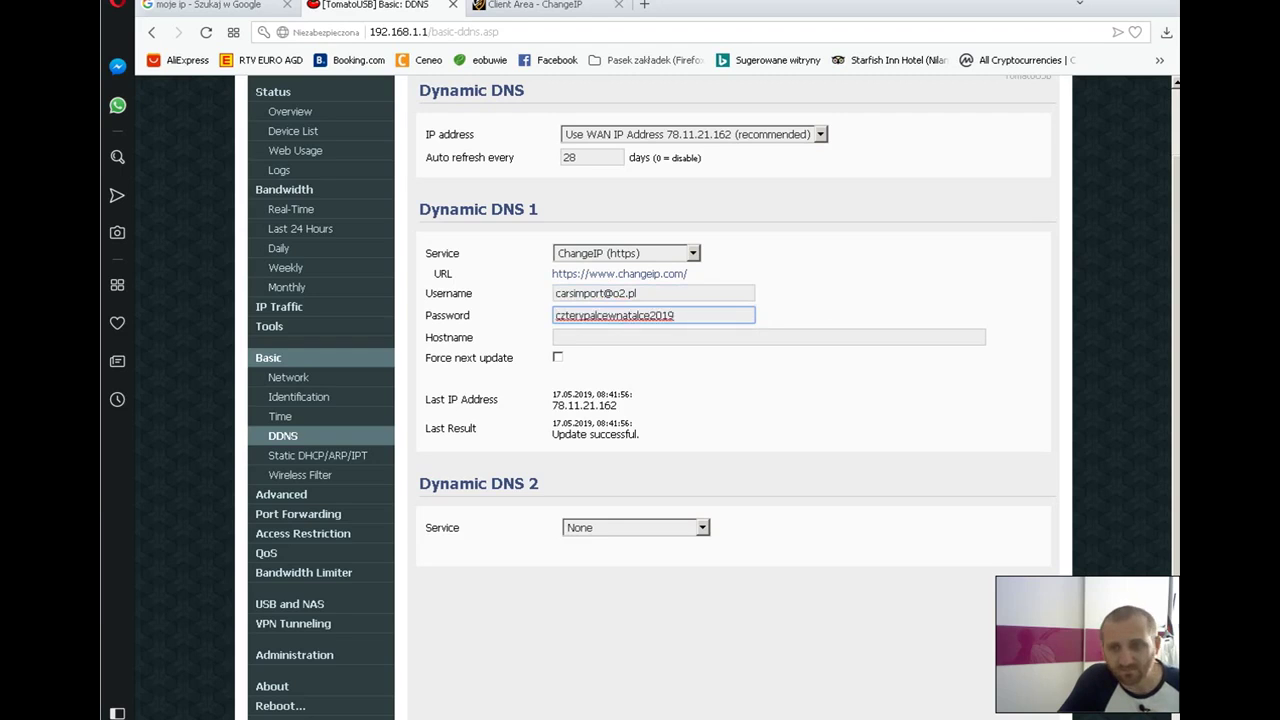
{"action": "key", "text": "Tab"}
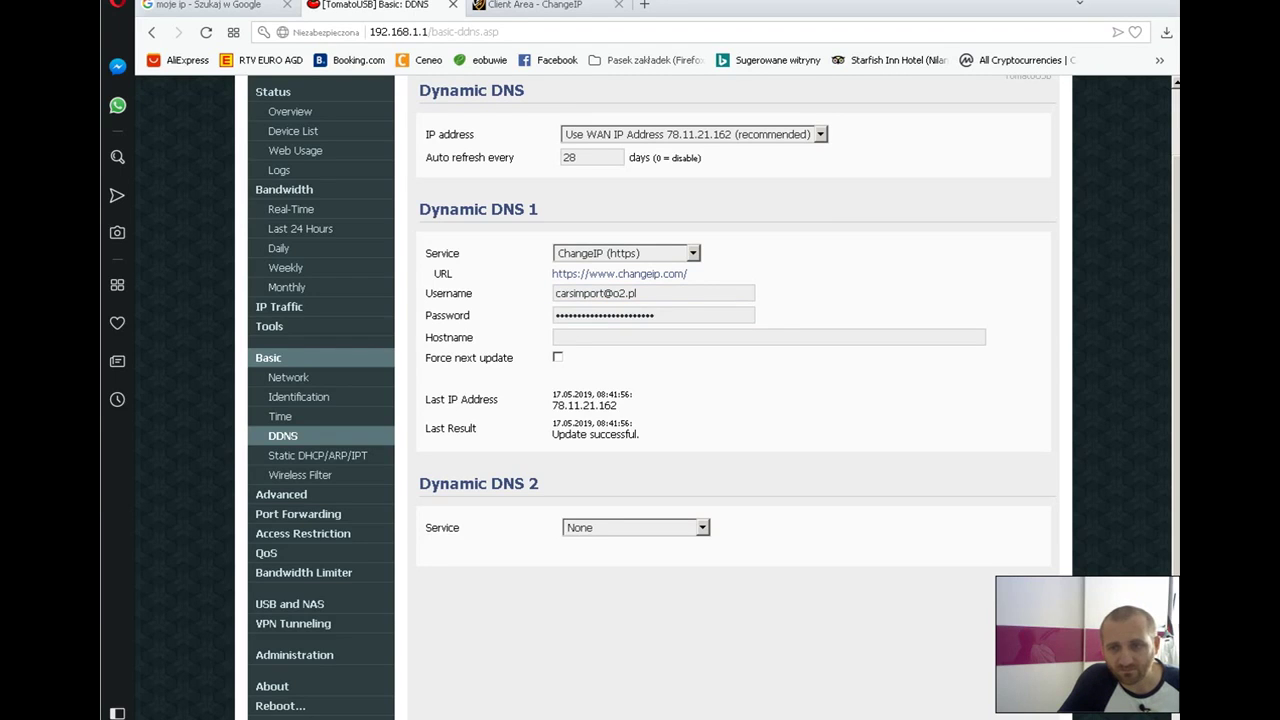
{"action": "left_click", "coordinate": [676, 315]}
{"action": "key", "text": "ctrl+a"}
{"action": "key", "text": "ctrl+c"}
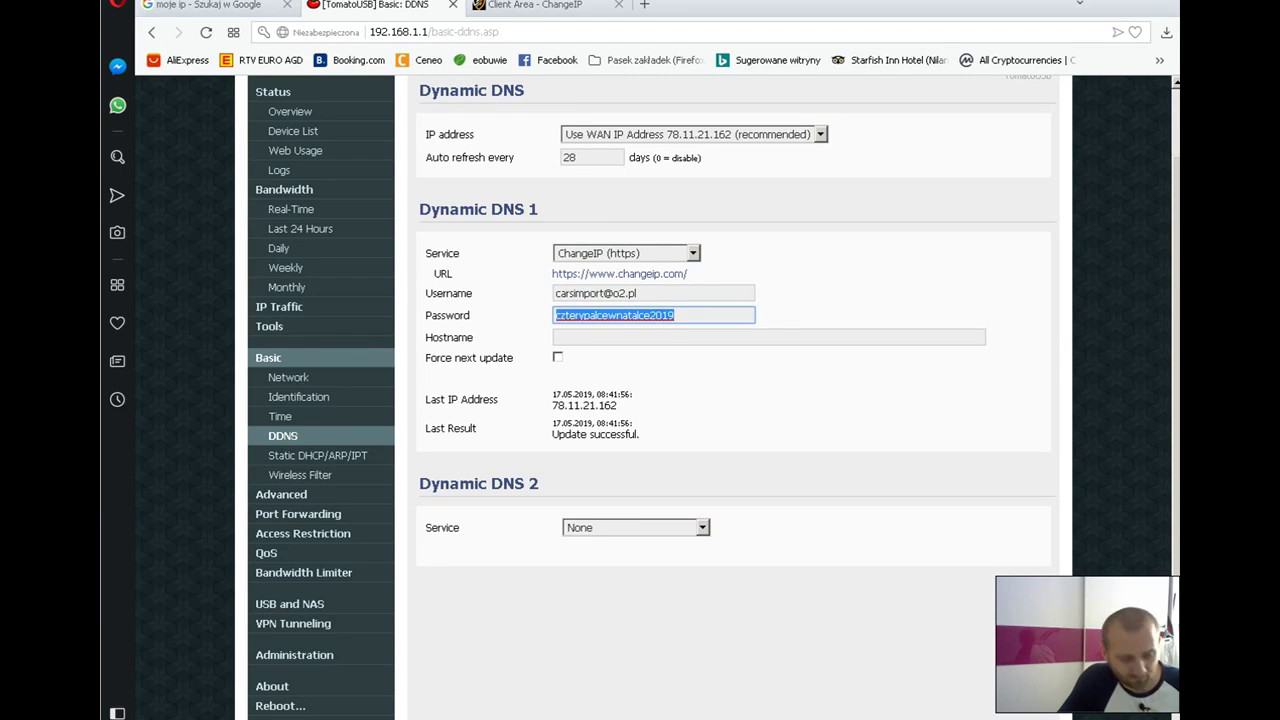
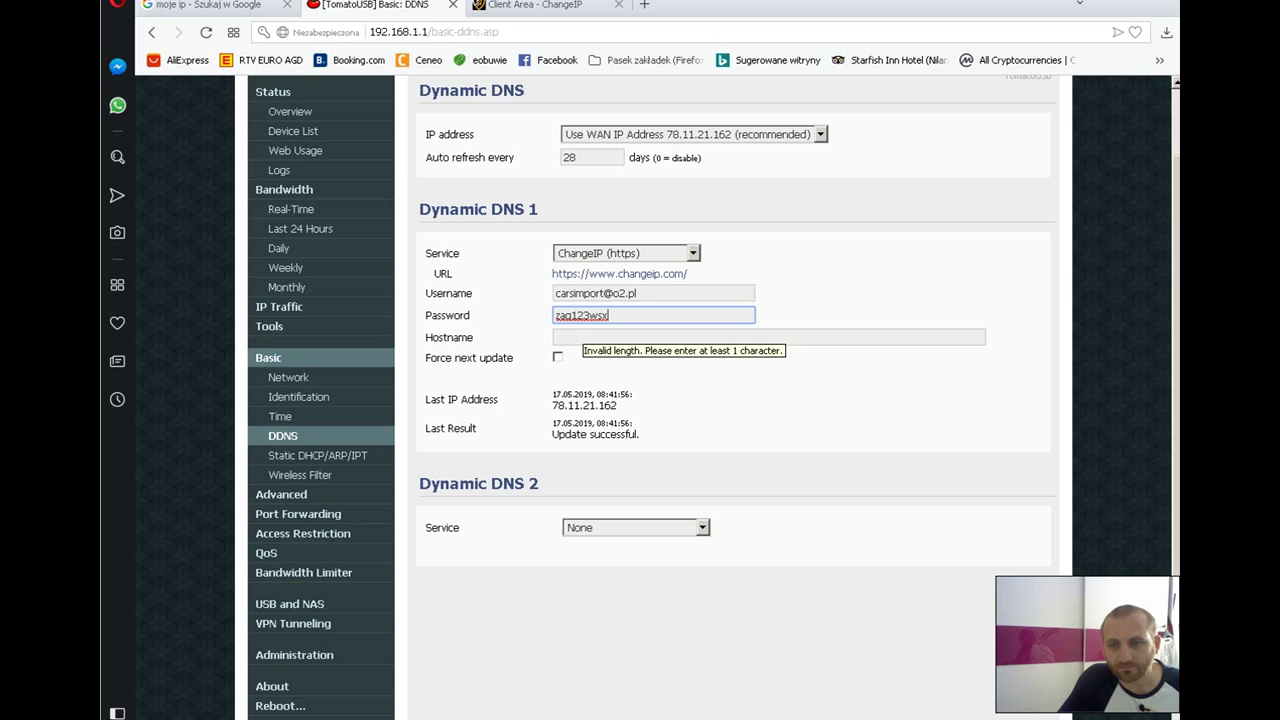
Step: Replace the autofilled 'dupadupa.' prefix so the hostname reads czterypalcewnatalce2019.dynamic-dns.net
{"action": "left_click", "coordinate": [560, 337]}
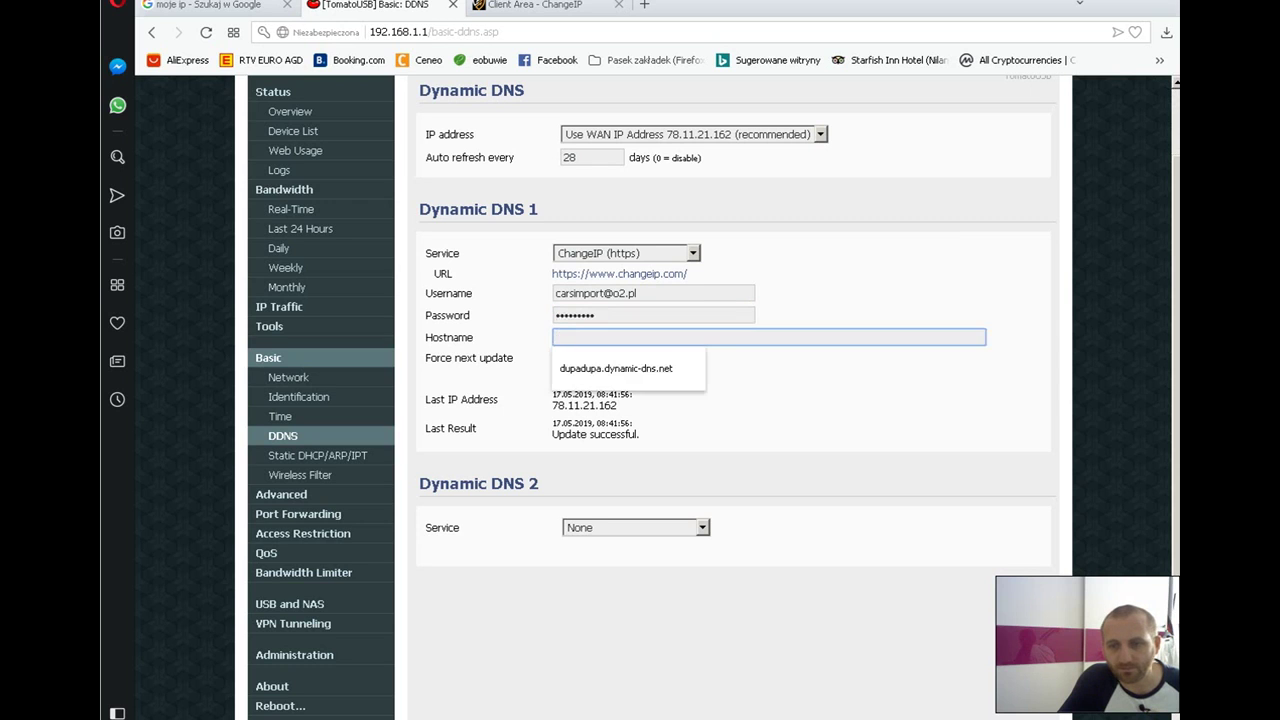
{"action": "key", "text": "Down"}
{"action": "key", "text": "Return"}
{"action": "double_click", "coordinate": [580, 337]}
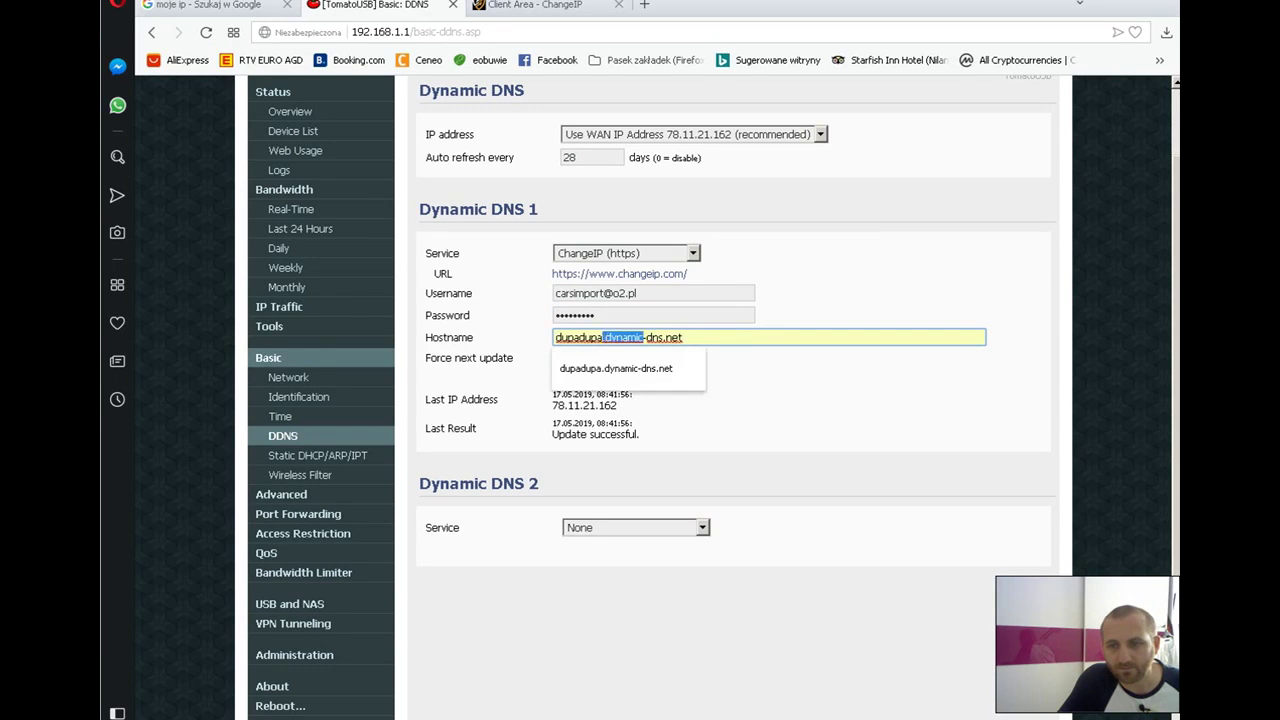
{"action": "left_click", "coordinate": [600, 337]}
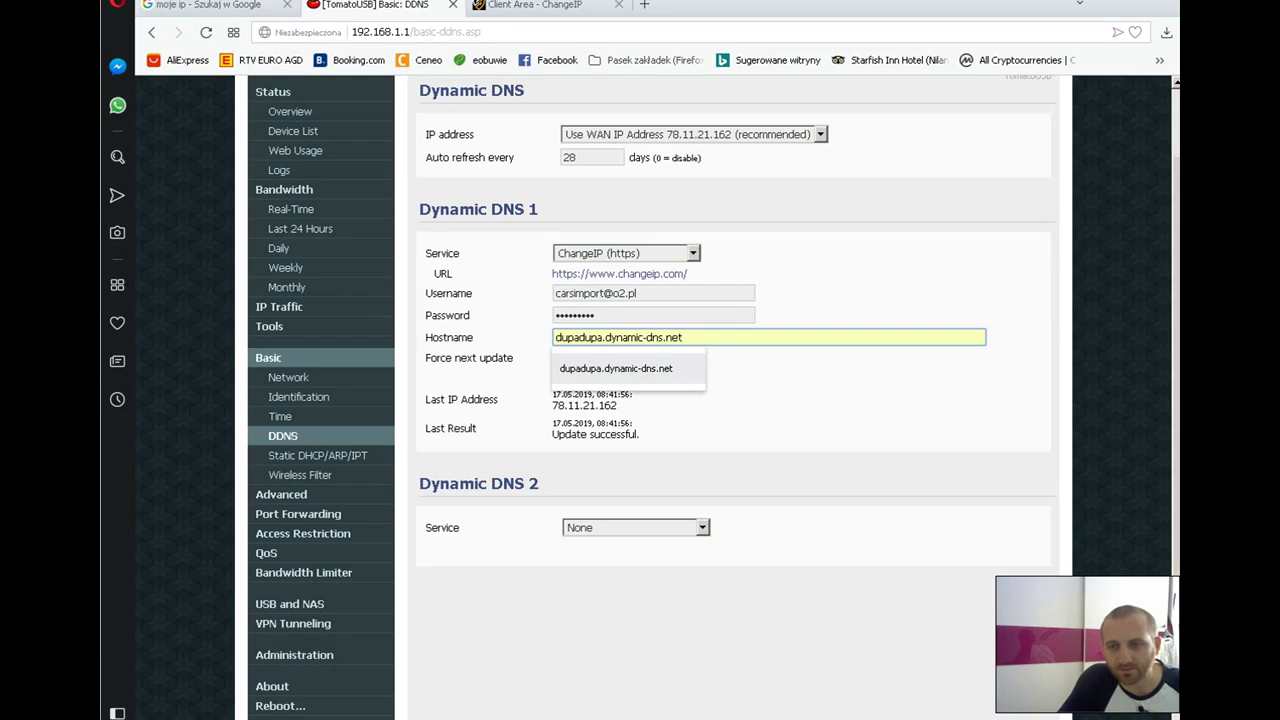
{"action": "key", "text": "BackSpace"}
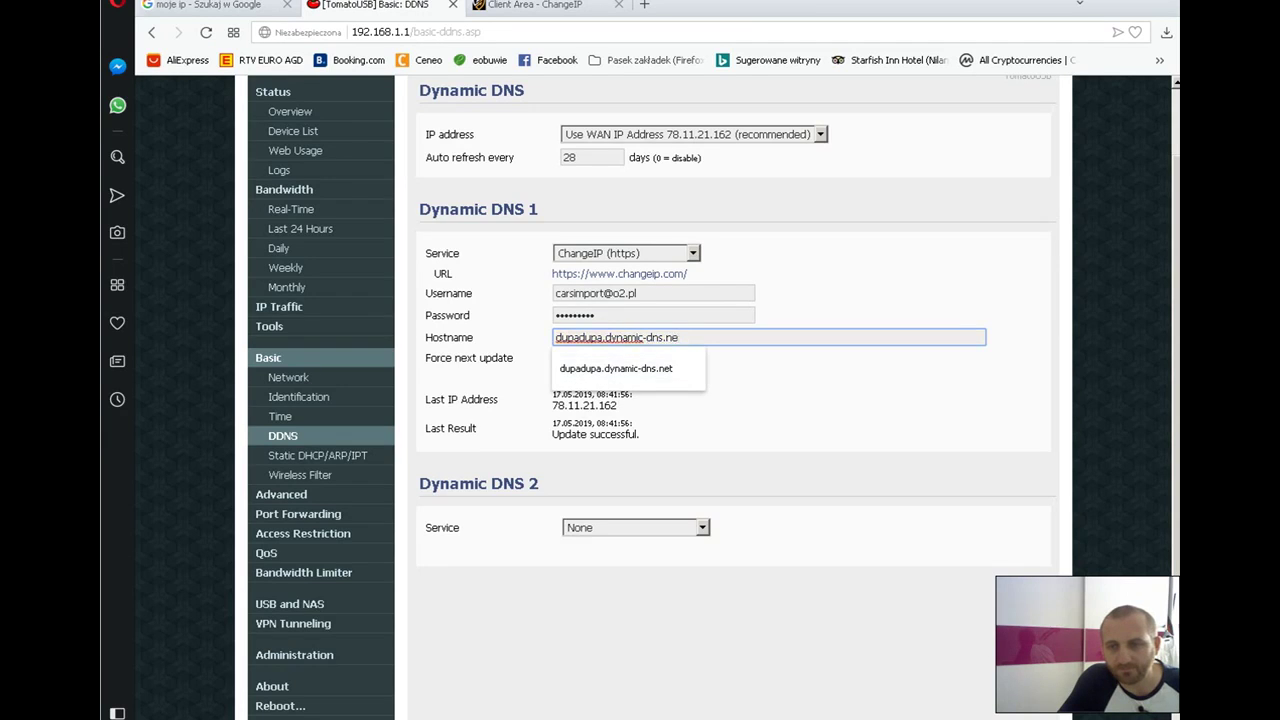
{"action": "type", "text": "t"}
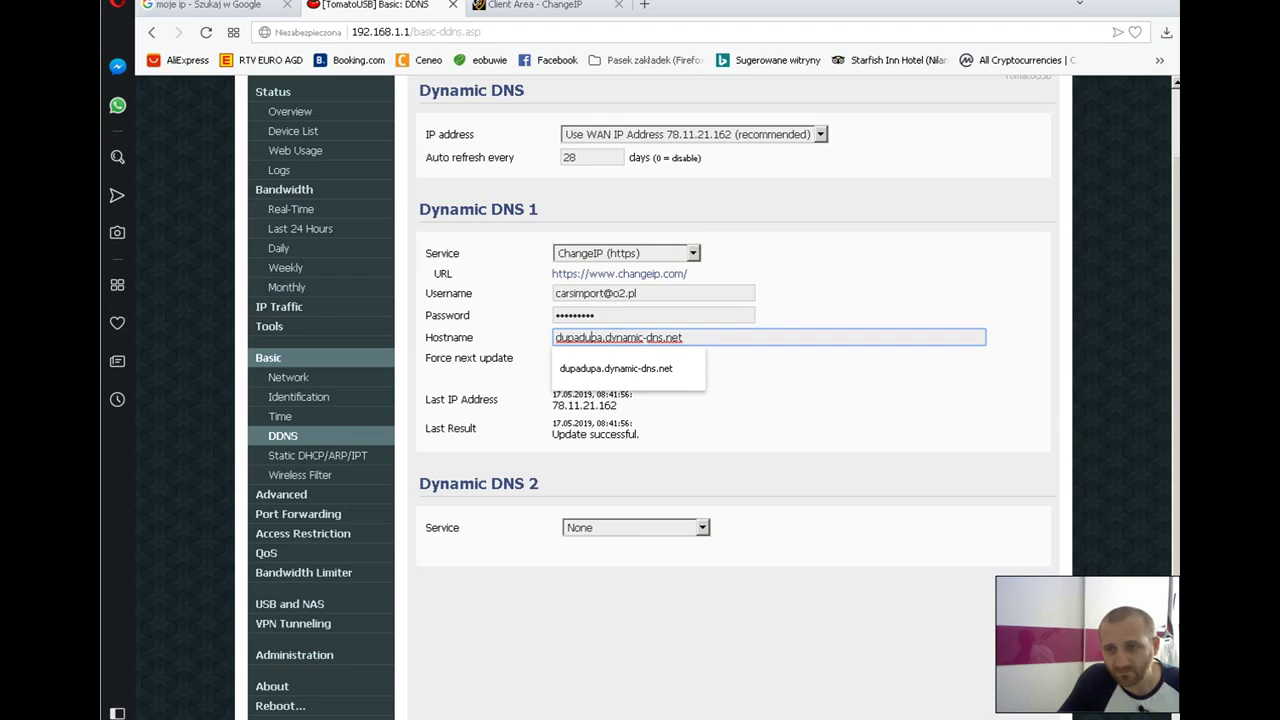
{"action": "left_click", "coordinate": [605, 338]}
{"action": "key", "text": "BackSpace"}
{"action": "key", "text": "BackSpace"}
{"action": "key", "text": "BackSpace"}
{"action": "key", "text": "BackSpace"}
{"action": "key", "text": "BackSpace"}
{"action": "key", "text": "BackSpace"}
{"action": "key", "text": "BackSpace"}
{"action": "key", "text": "BackSpace"}
{"action": "key", "text": "BackSpace"}
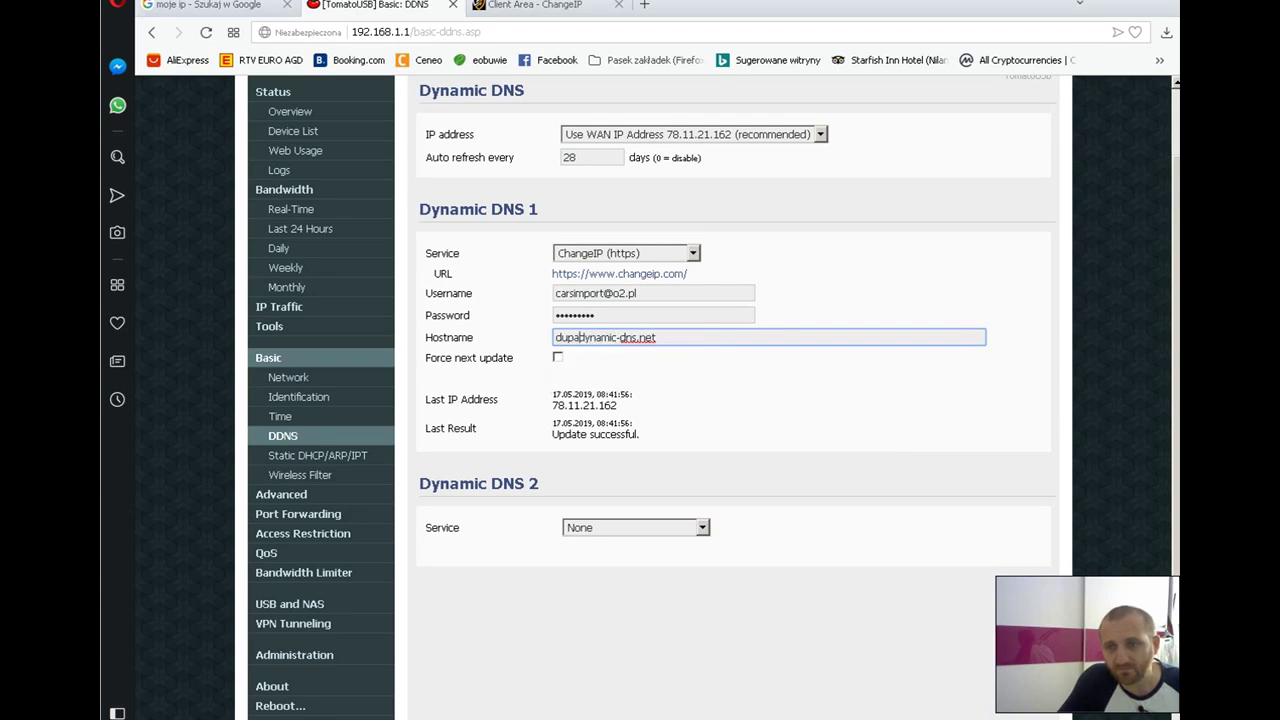
{"action": "key", "text": "ctrl+v"}
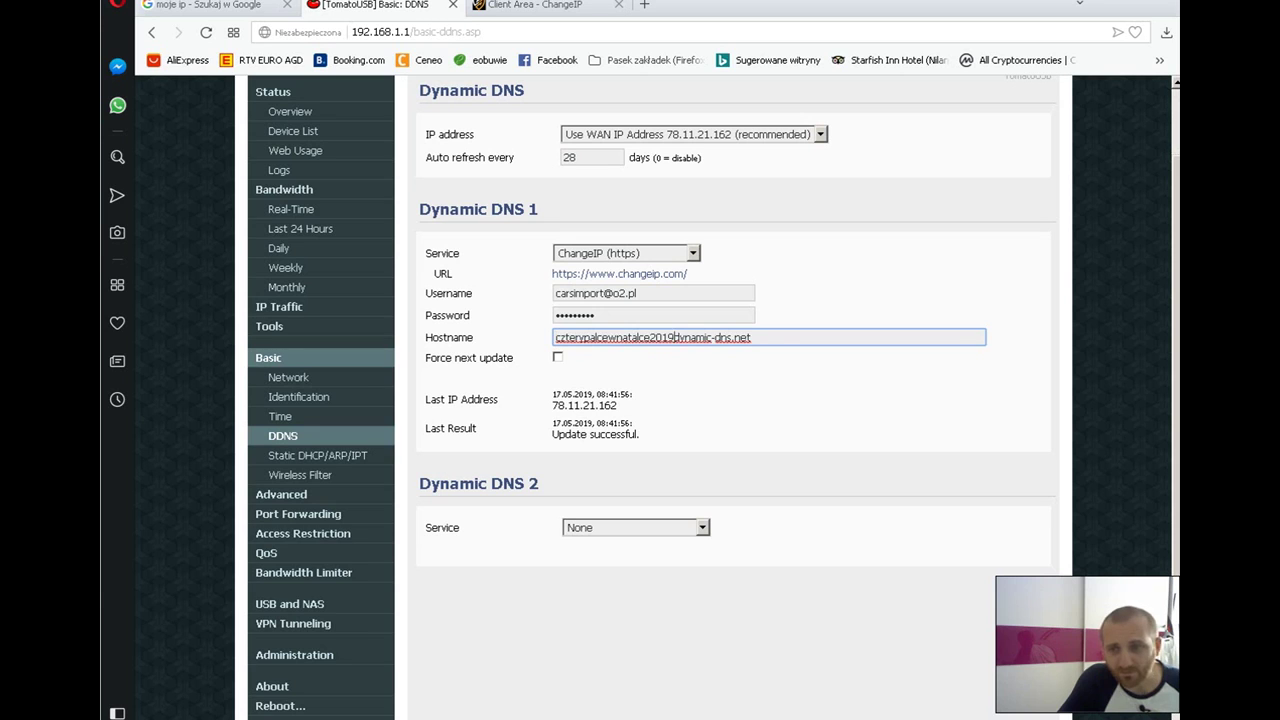
{"action": "type", "text": "."}
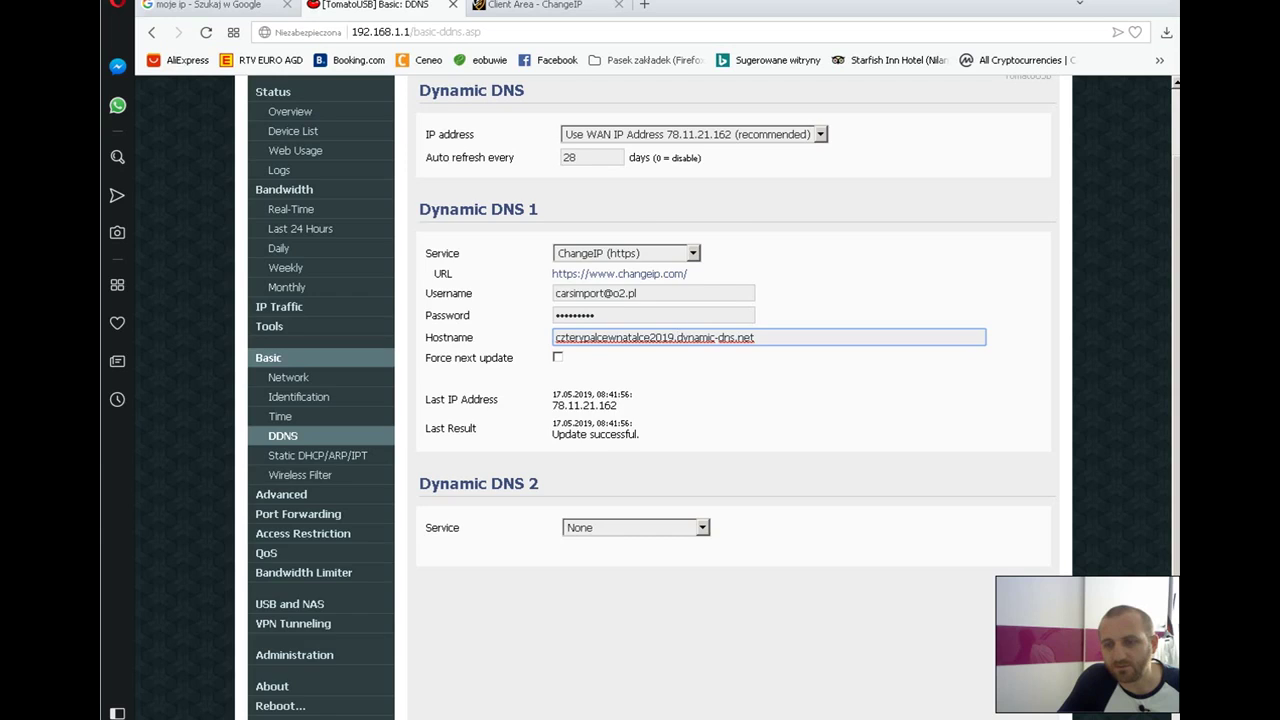
{"action": "scroll", "coordinate": [677, 261], "scroll_direction": "down", "scroll_amount": 1}
Step: Save the DDNS settings and select the full hostname for copying
{"action": "left_click", "coordinate": [953, 718]}
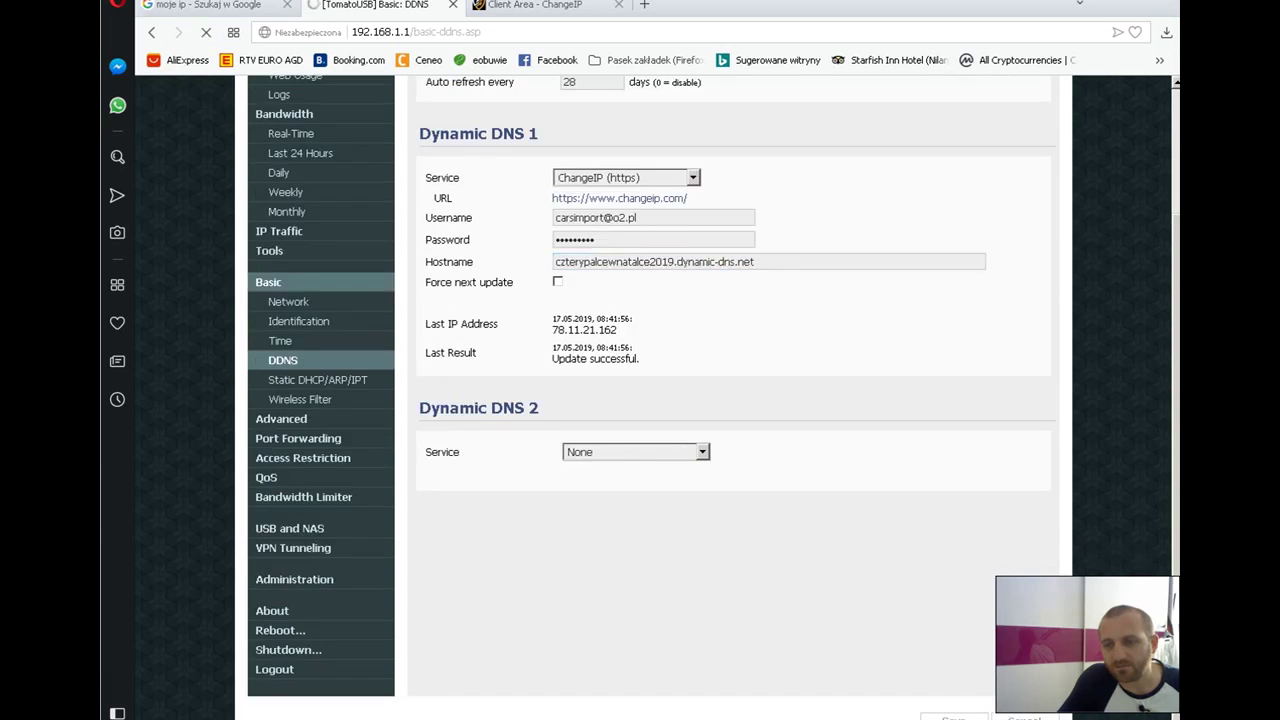
{"action": "left_click", "coordinate": [700, 261]}
{"action": "key", "text": "ctrl+a"}
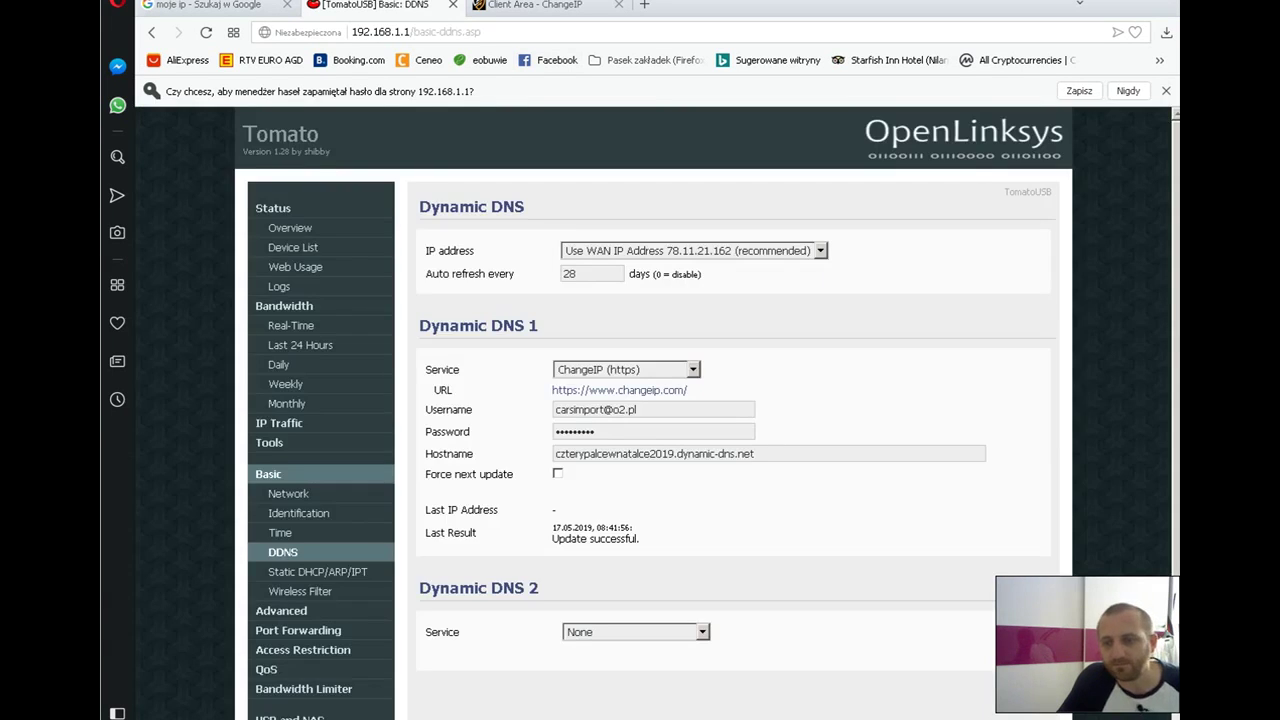
{"action": "left_click", "coordinate": [756, 453]}
{"action": "key", "text": "ctrl+a"}
{"action": "key", "text": "ctrl+c"}
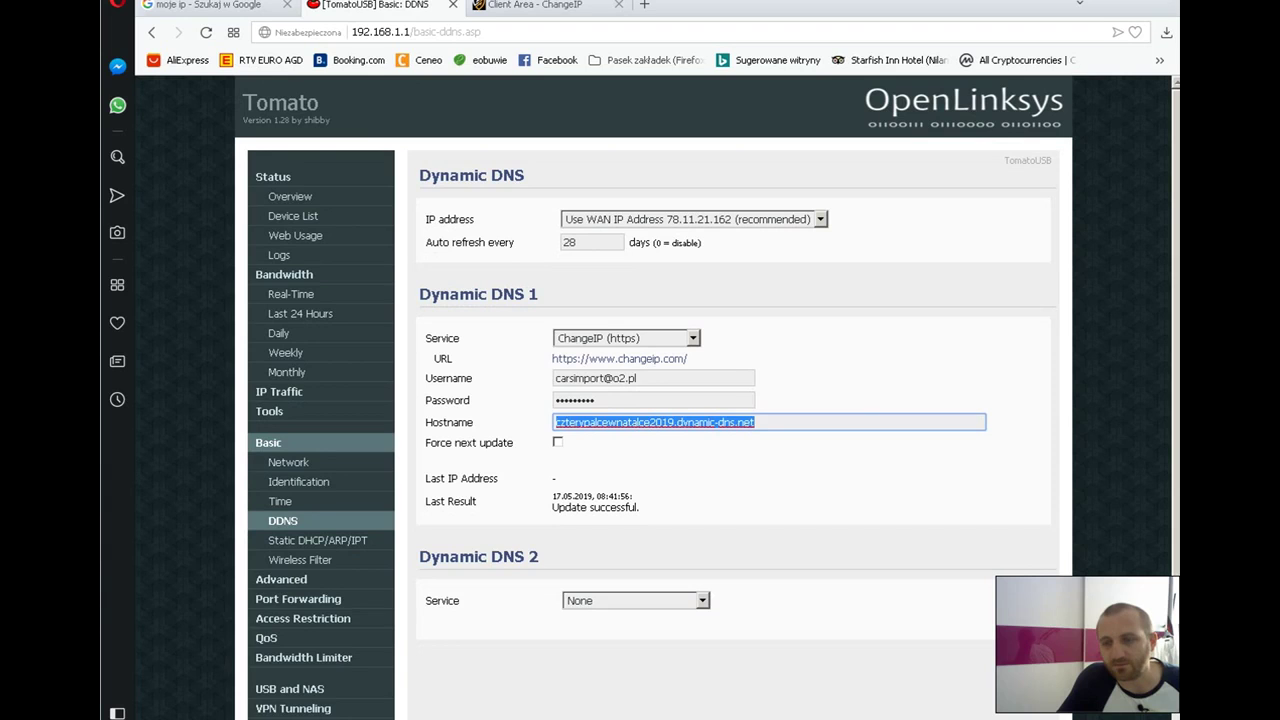
Step: Load czterypalcewnatalce2019.dynamic-dns.net in the ChangeIP browser tab, then return to the command prompt
{"action": "left_click", "coordinate": [530, 5]}
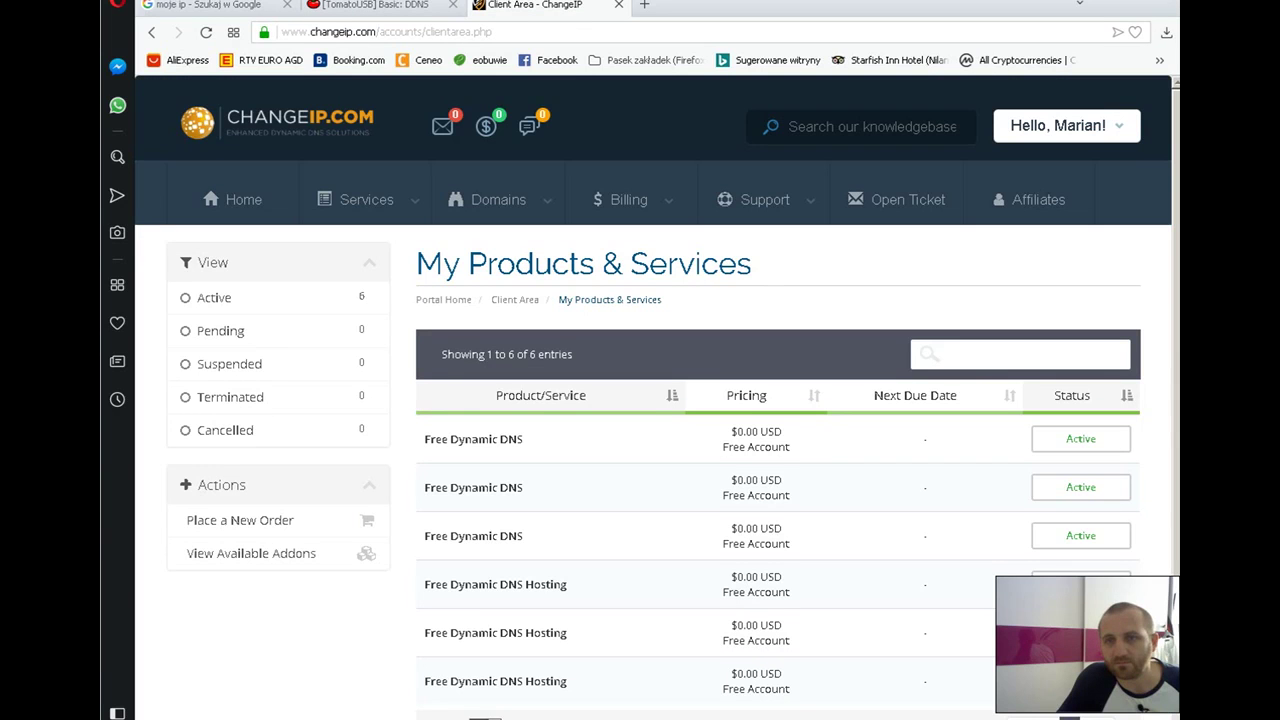
{"action": "key", "text": "ctrl+l"}
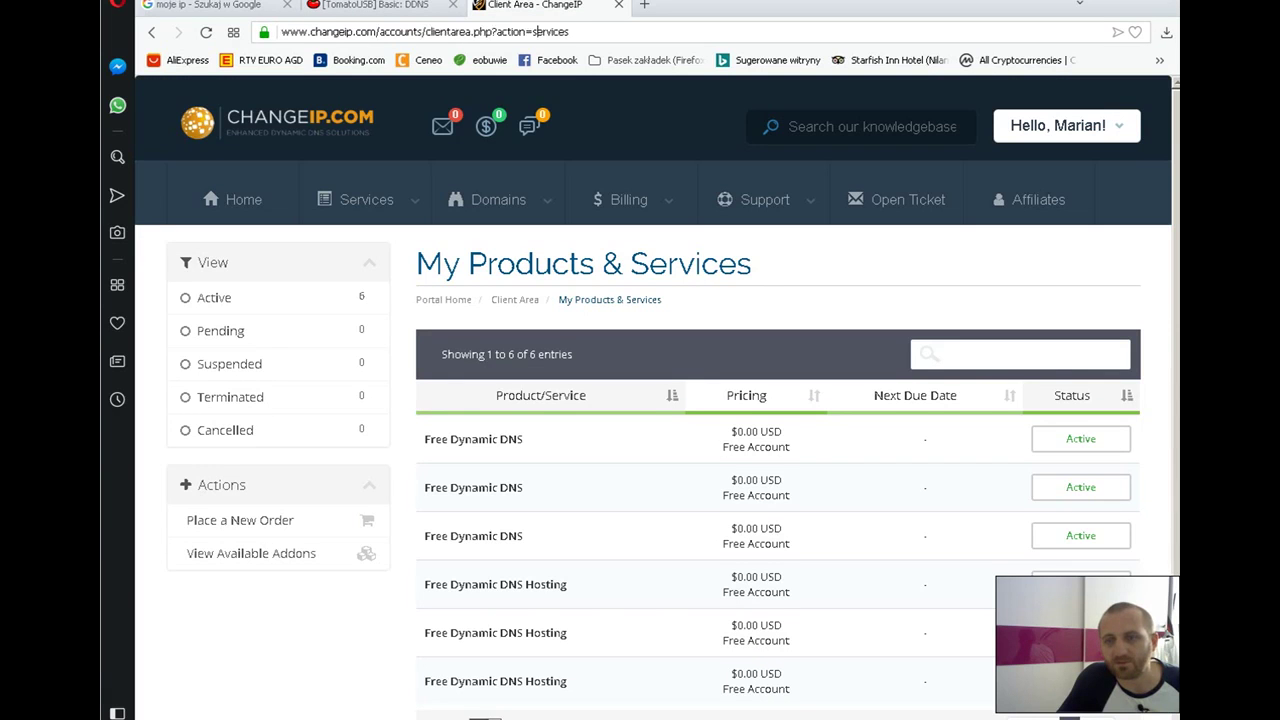
{"action": "key", "text": "ctrl+v"}
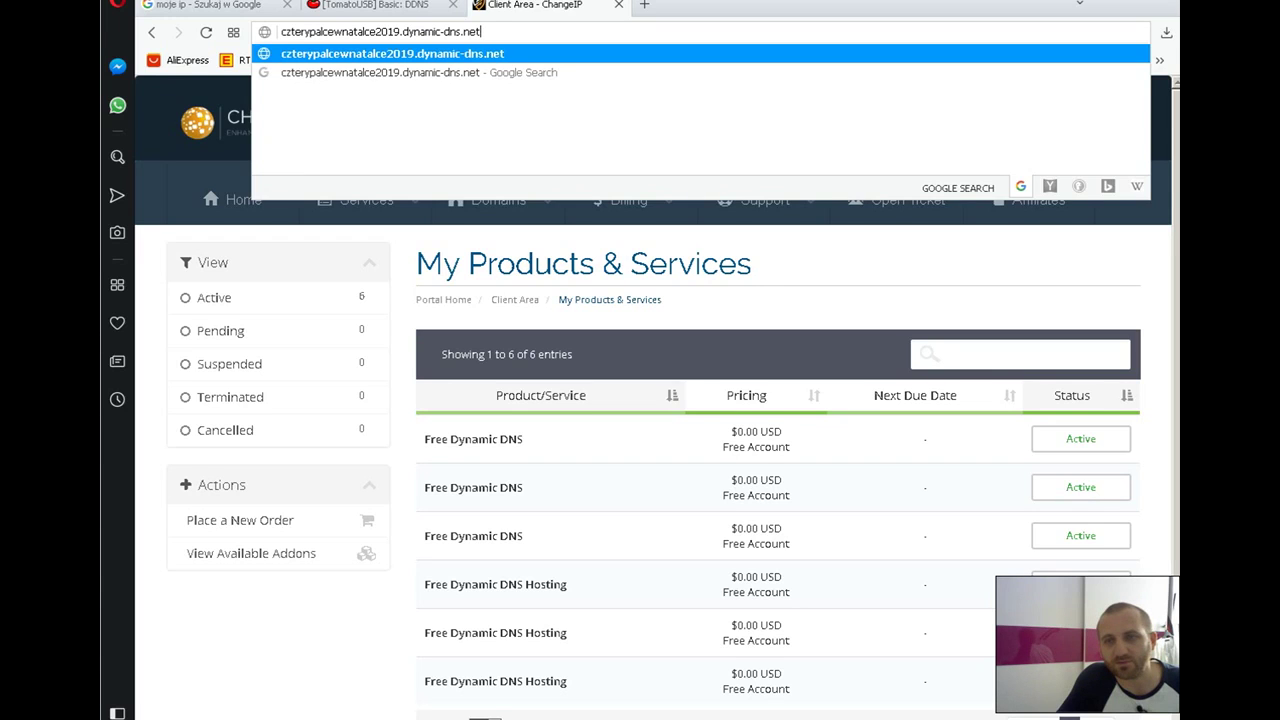
{"action": "key", "text": "Return"}
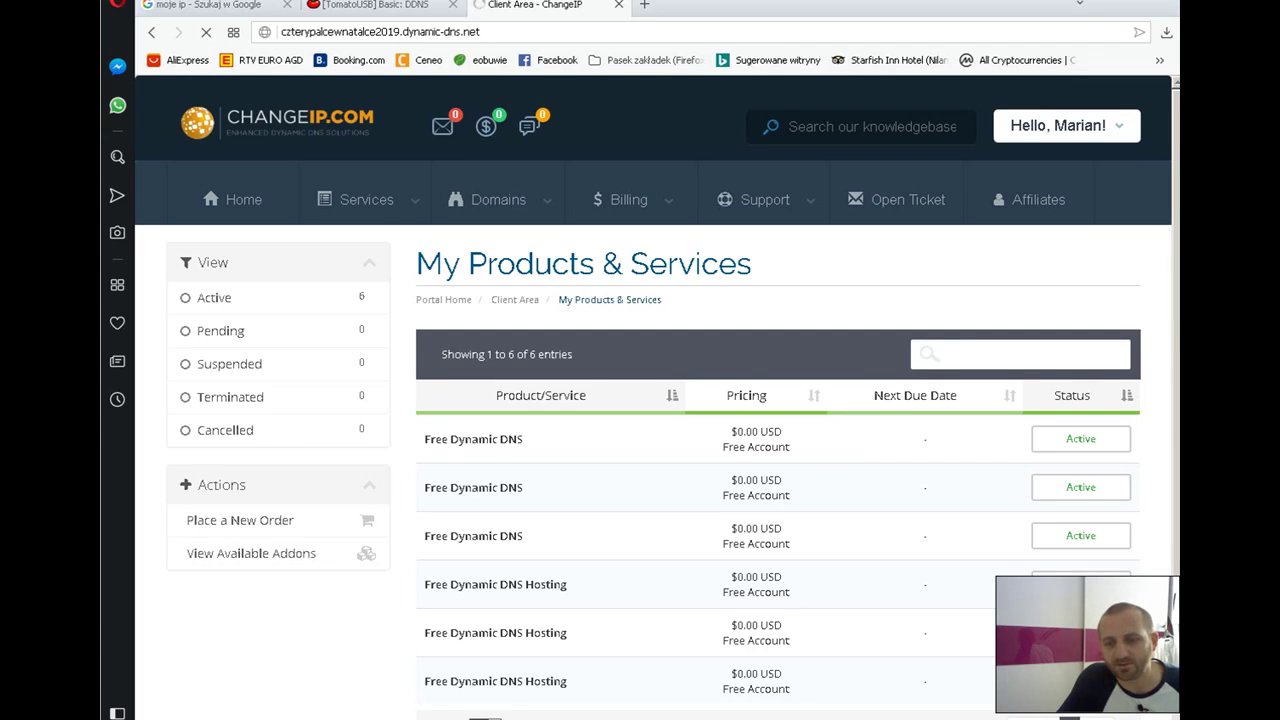
{"action": "key", "text": "alt+Tab"}
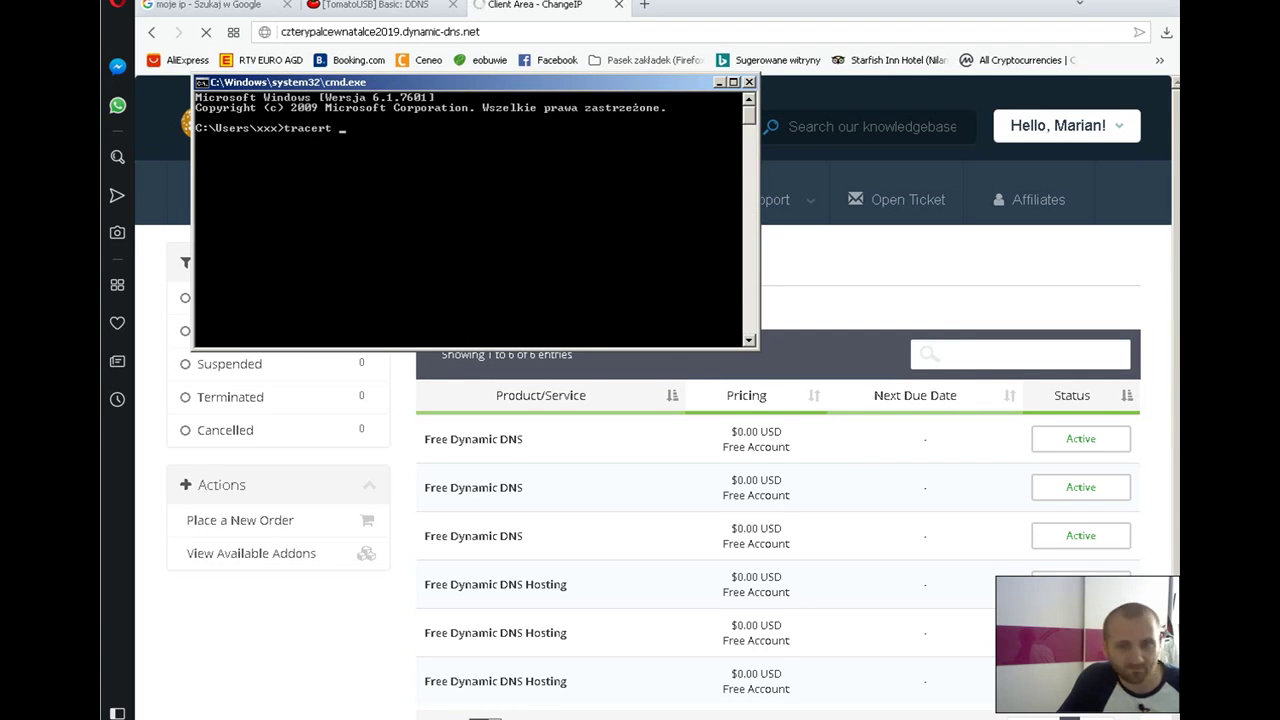
Step: Run tracert czterypalcewnatalce2019.dynamic-dns.net and confirm it resolves to 78.11.21.162
{"action": "right_click", "coordinate": [477, 228]}
{"action": "left_click", "coordinate": [502, 263]}
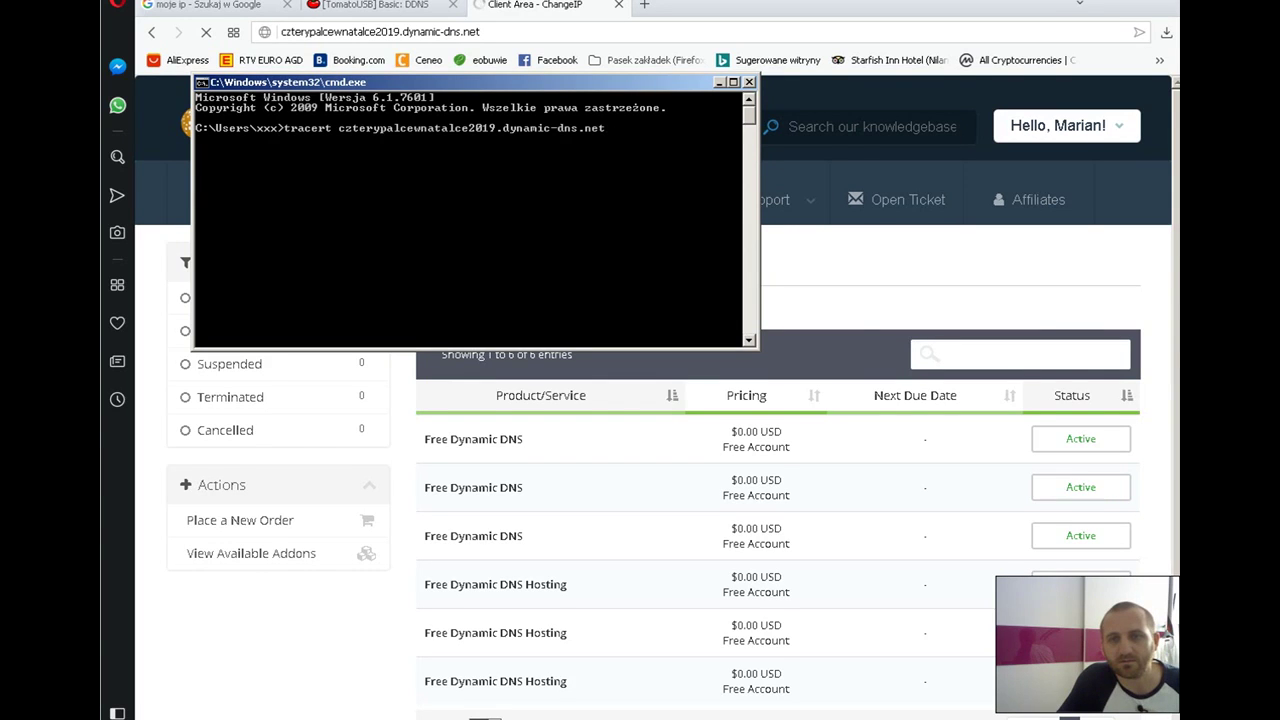
{"action": "key", "text": "Return"}
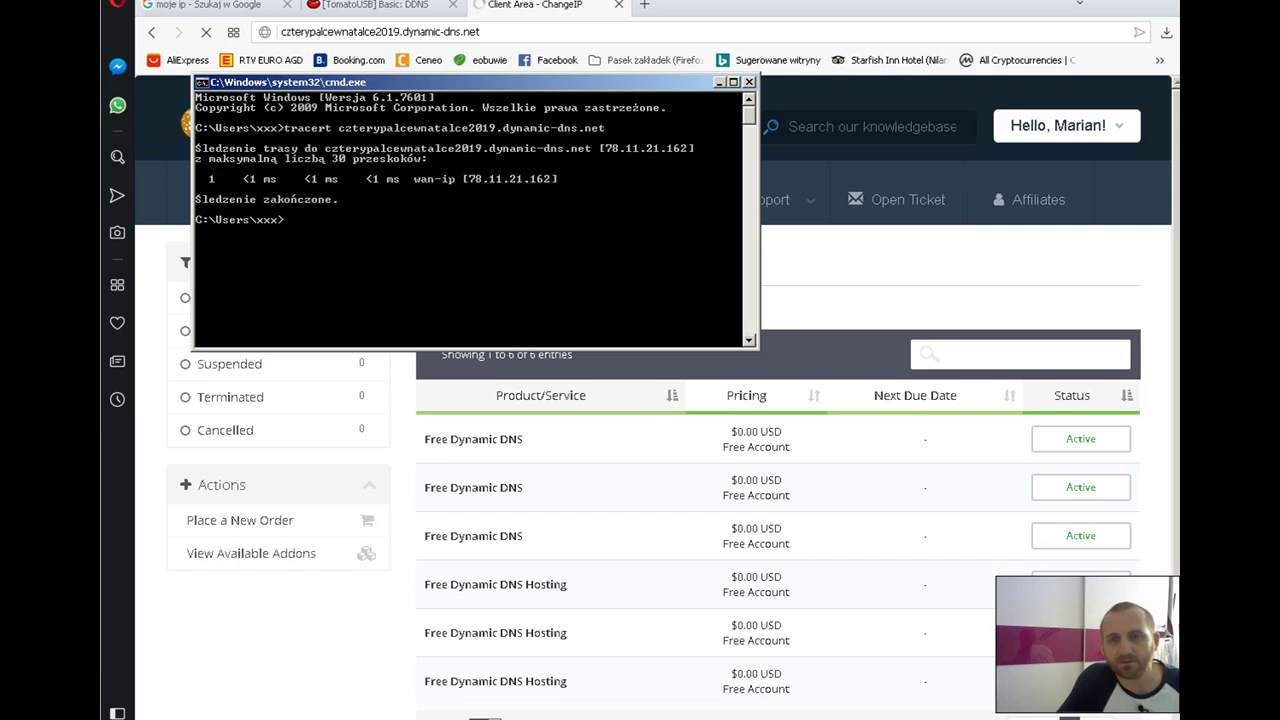